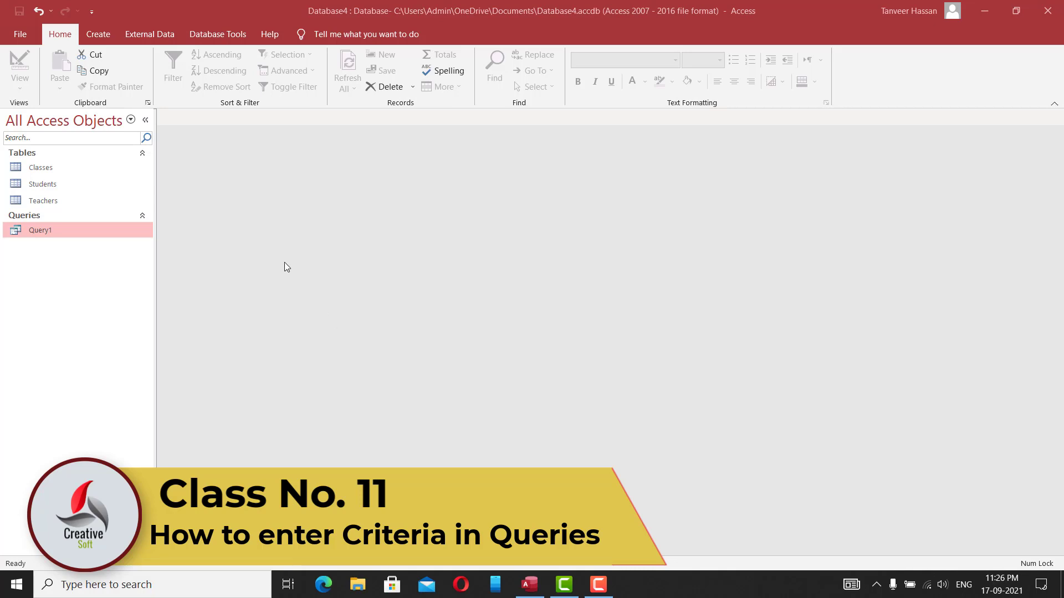
{"action": "left_click", "coordinate": [55, 168]}
{"action": "left_click", "coordinate": [62, 191]}
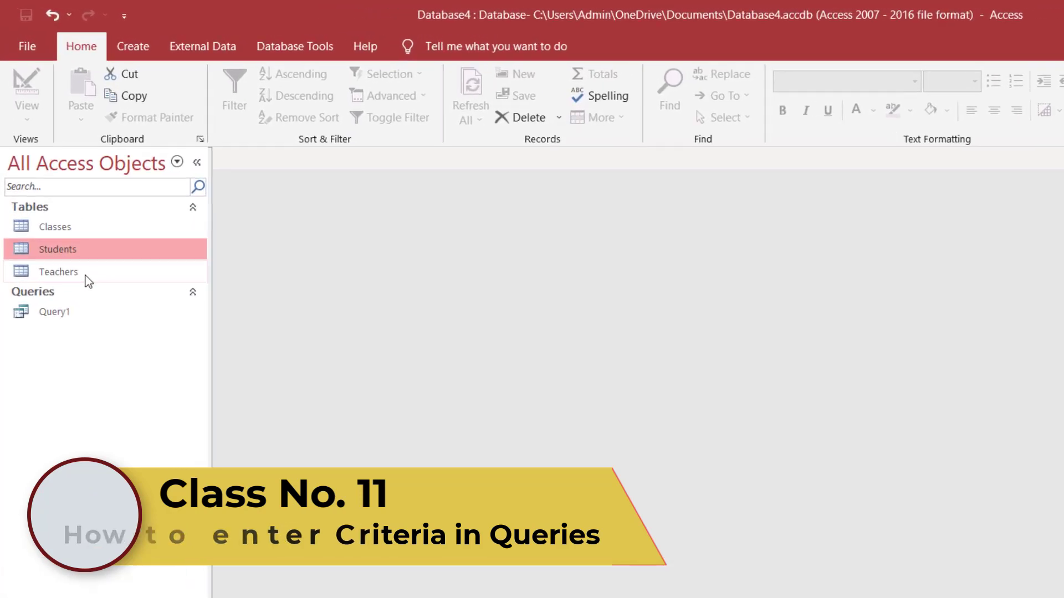
{"action": "left_click", "coordinate": [64, 209]}
{"action": "left_click", "coordinate": [69, 178]}
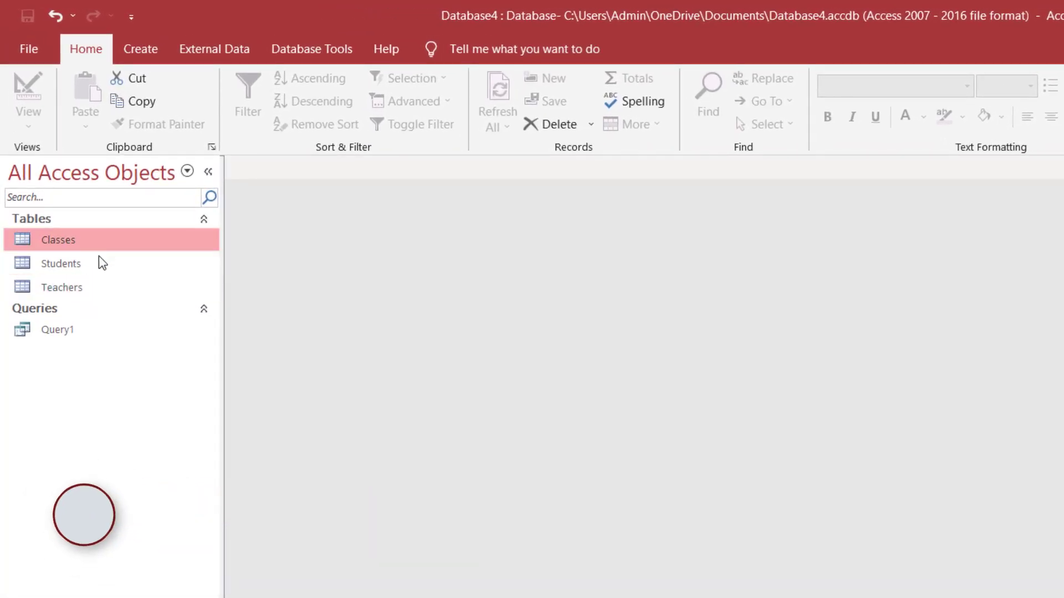
{"action": "left_click", "coordinate": [98, 261]}
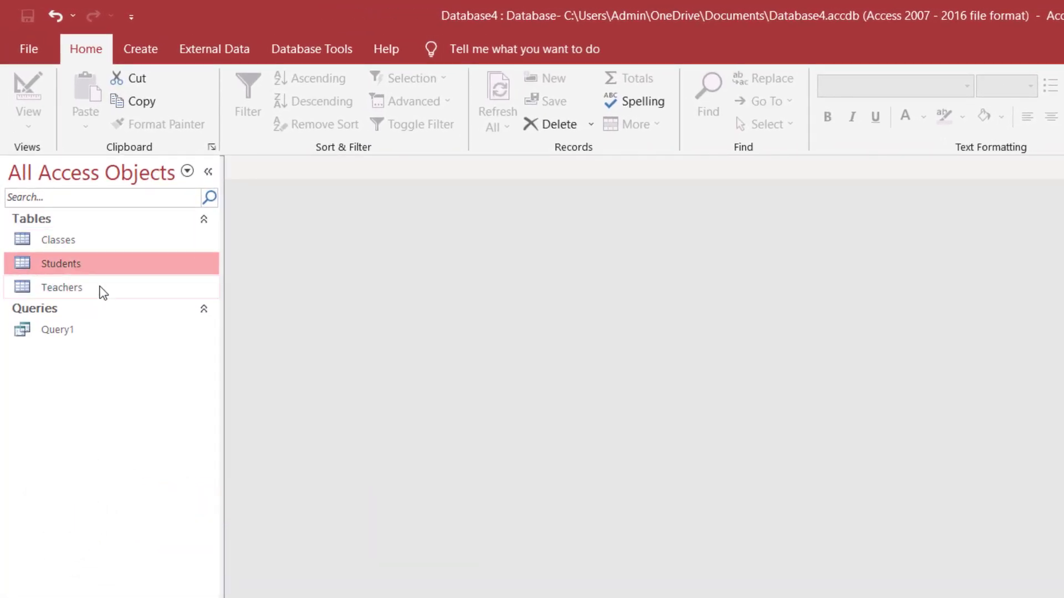
{"action": "left_click", "coordinate": [101, 288]}
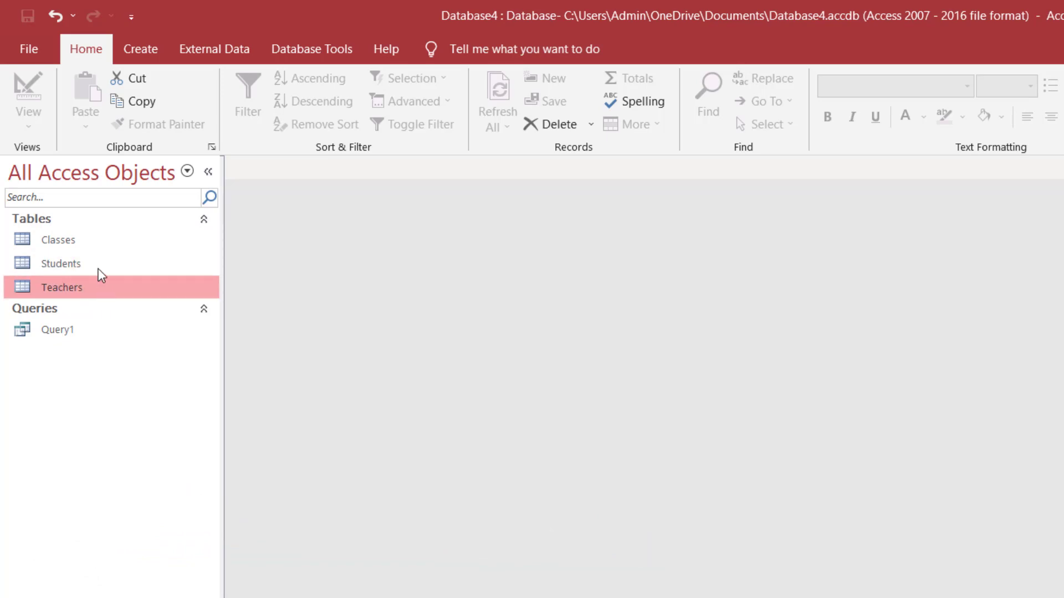
Step: Create a new query in Design view with the Classes, Students and Teachers tables as its sources
{"action": "left_click", "coordinate": [153, 53]}
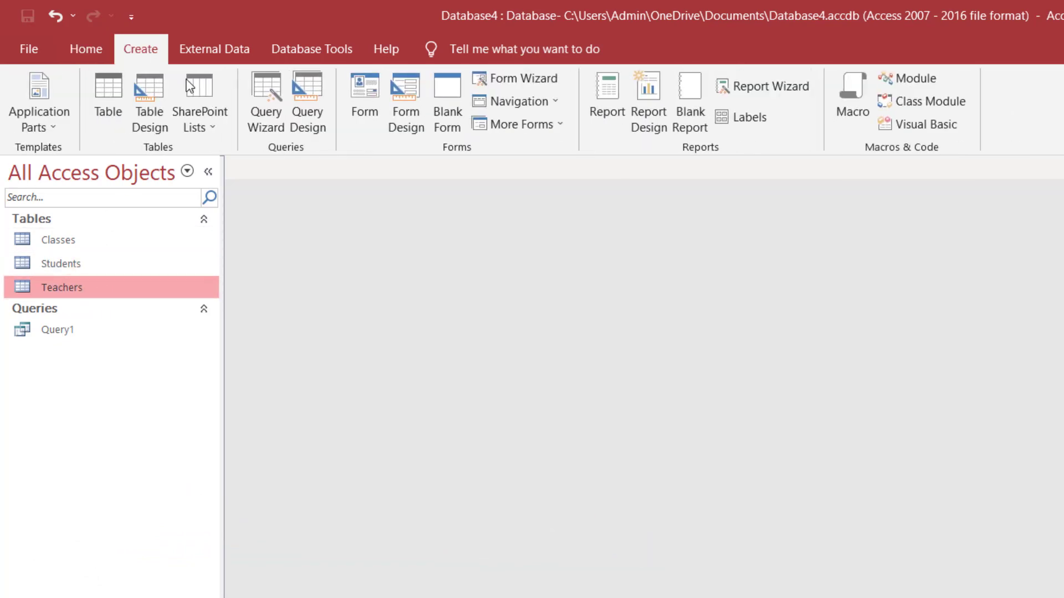
{"action": "left_click", "coordinate": [308, 103]}
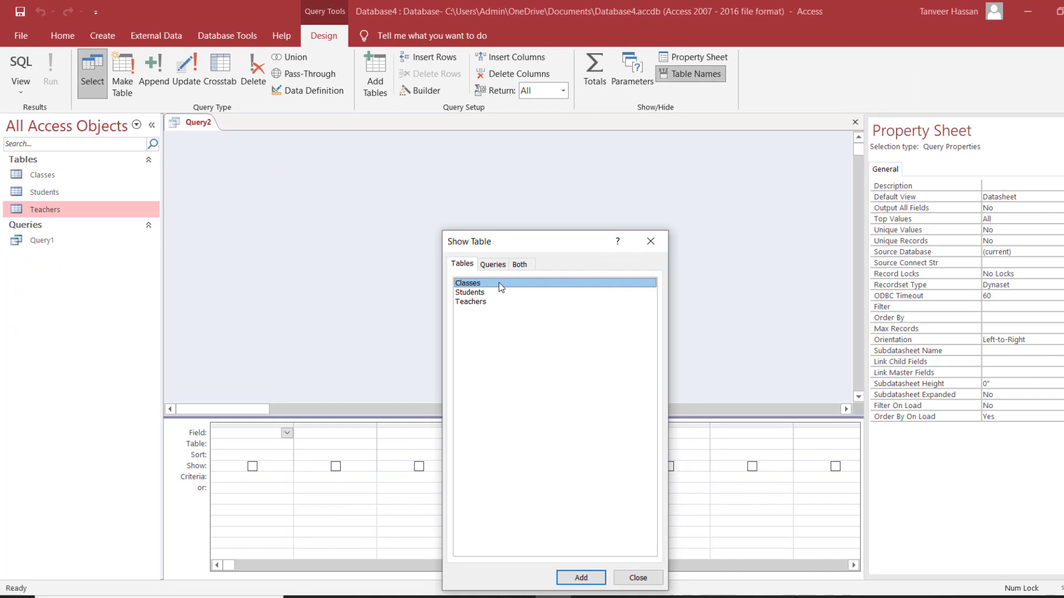
{"action": "double_click", "coordinate": [499, 283]}
{"action": "double_click", "coordinate": [474, 292]}
{"action": "left_click", "coordinate": [476, 302]}
{"action": "double_click", "coordinate": [475, 303]}
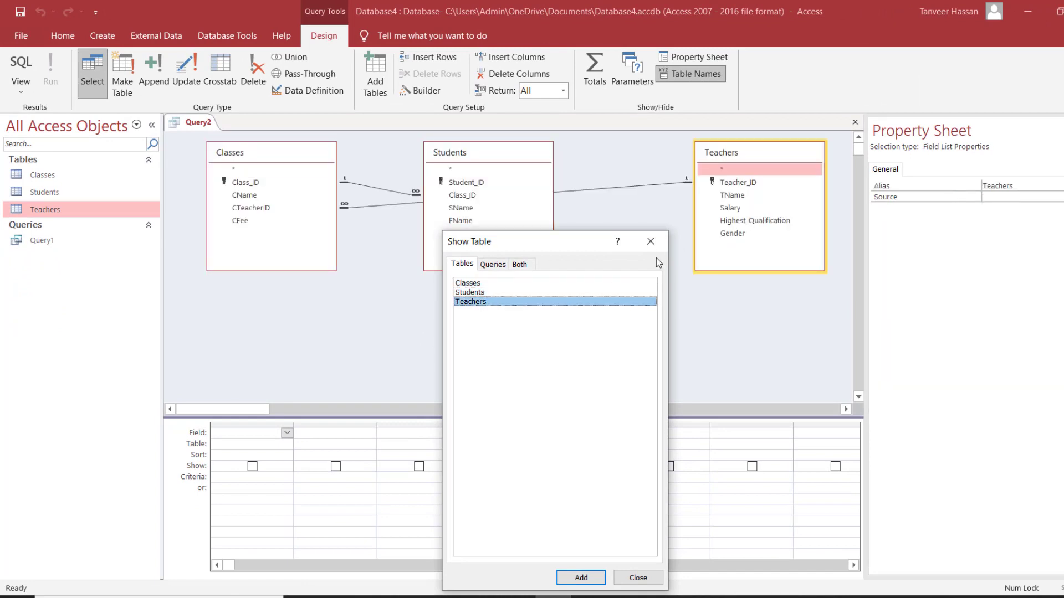
{"action": "left_click", "coordinate": [651, 241]}
Step: Rearrange the tables in the query design so that Classes sits between Students and Teachers
{"action": "left_click_drag", "start_coordinate": [265, 155], "coordinate": [566, 205]}
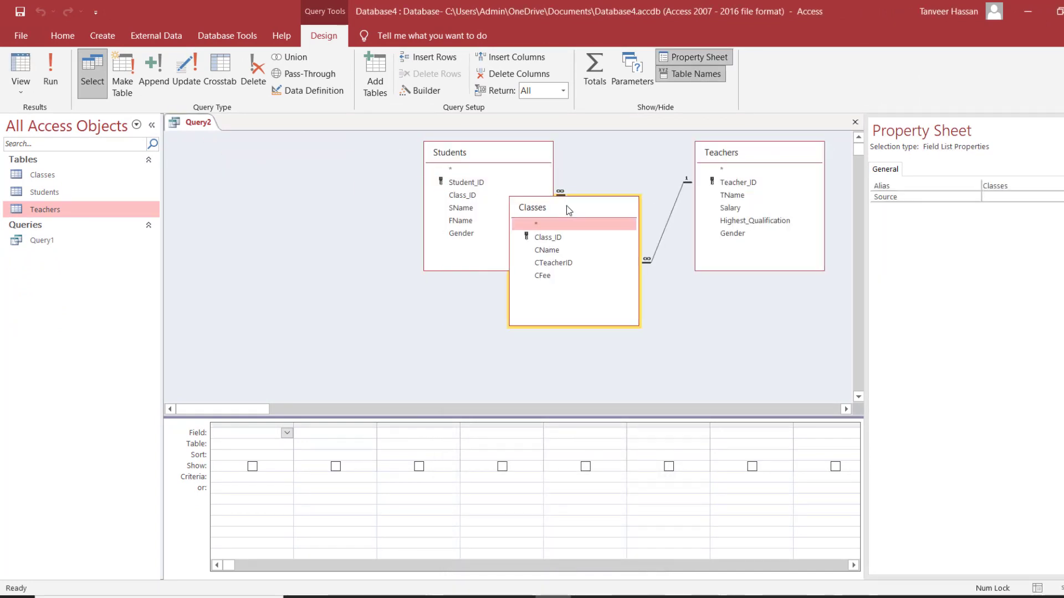
{"action": "left_click_drag", "start_coordinate": [485, 150], "coordinate": [293, 160]}
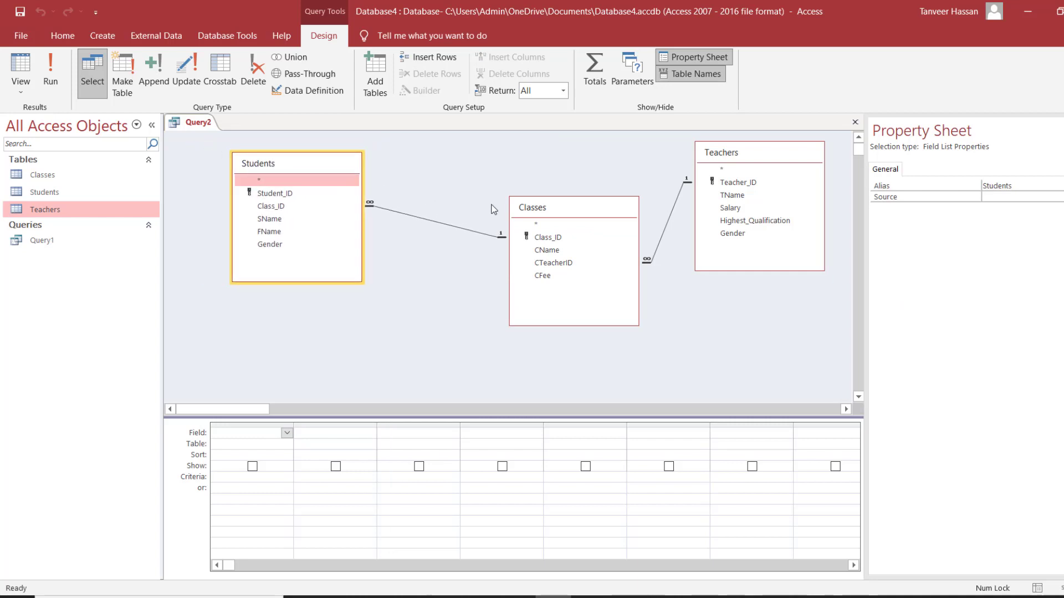
{"action": "left_click_drag", "start_coordinate": [558, 214], "coordinate": [481, 183]}
{"action": "left_click_drag", "start_coordinate": [762, 156], "coordinate": [692, 186]}
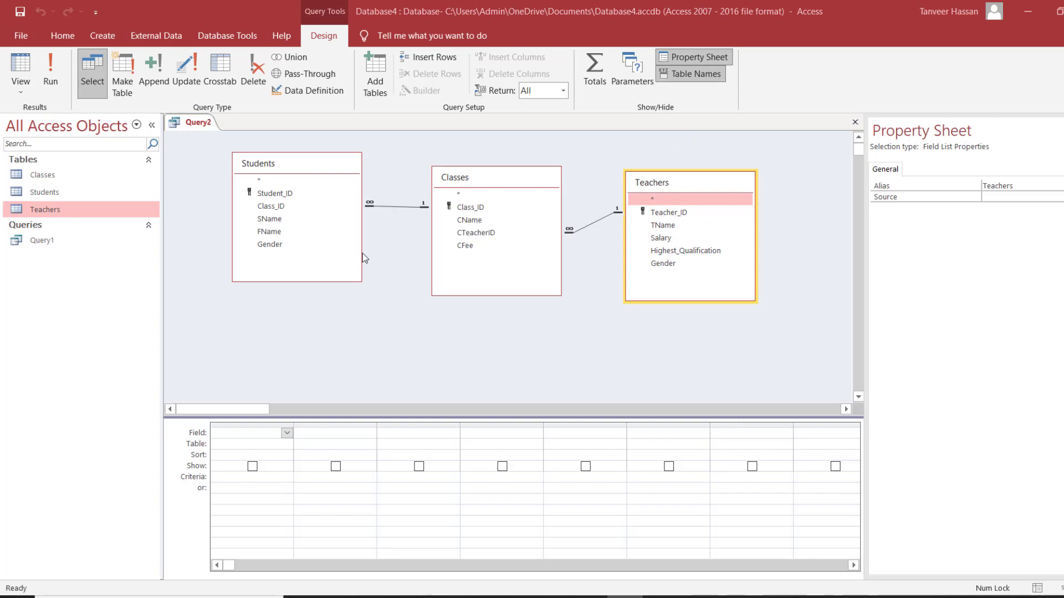
Step: Add the Student_ID, SName and Gender fields from the Students table to the query grid
{"action": "left_click_drag", "start_coordinate": [296, 163], "coordinate": [237, 439]}
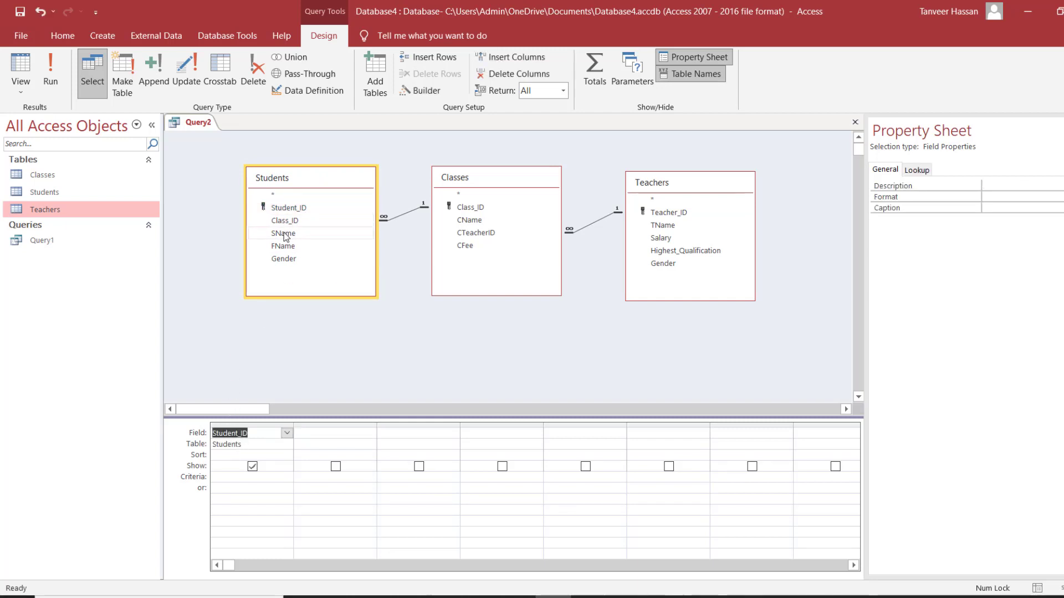
{"action": "left_click_drag", "start_coordinate": [286, 234], "coordinate": [335, 438]}
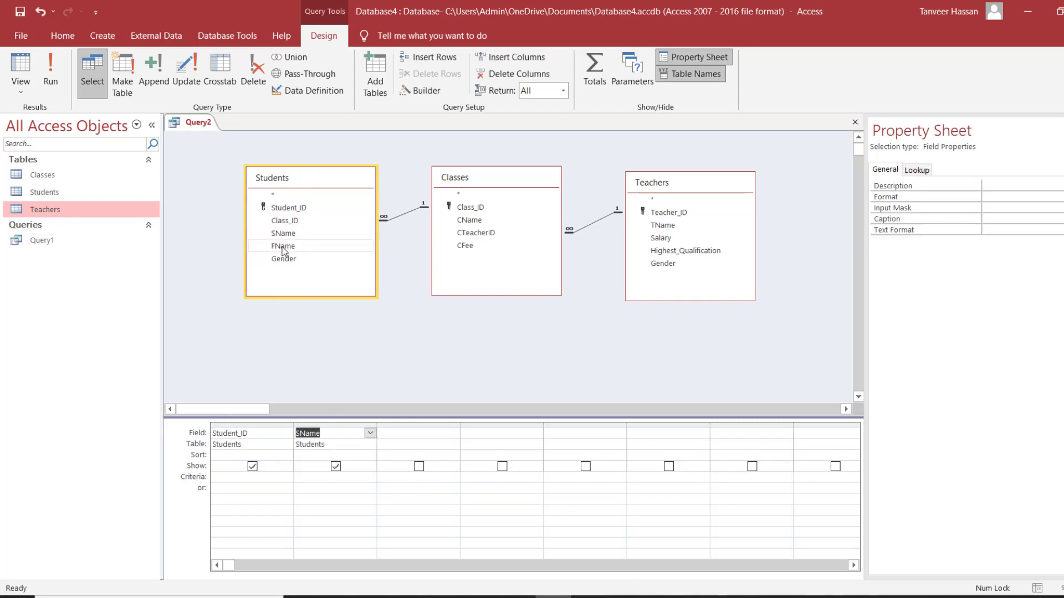
{"action": "left_click_drag", "start_coordinate": [281, 258], "coordinate": [436, 438]}
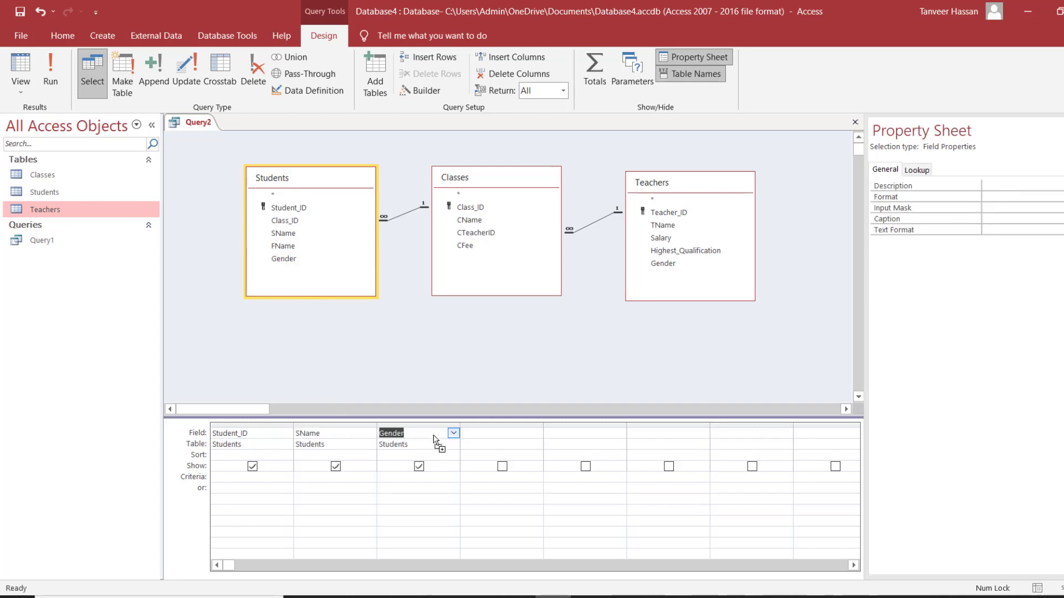
Step: Add CName and CFee from Classes, and TName and Gender from Teachers, to the query grid
{"action": "left_click_drag", "start_coordinate": [469, 220], "coordinate": [498, 436]}
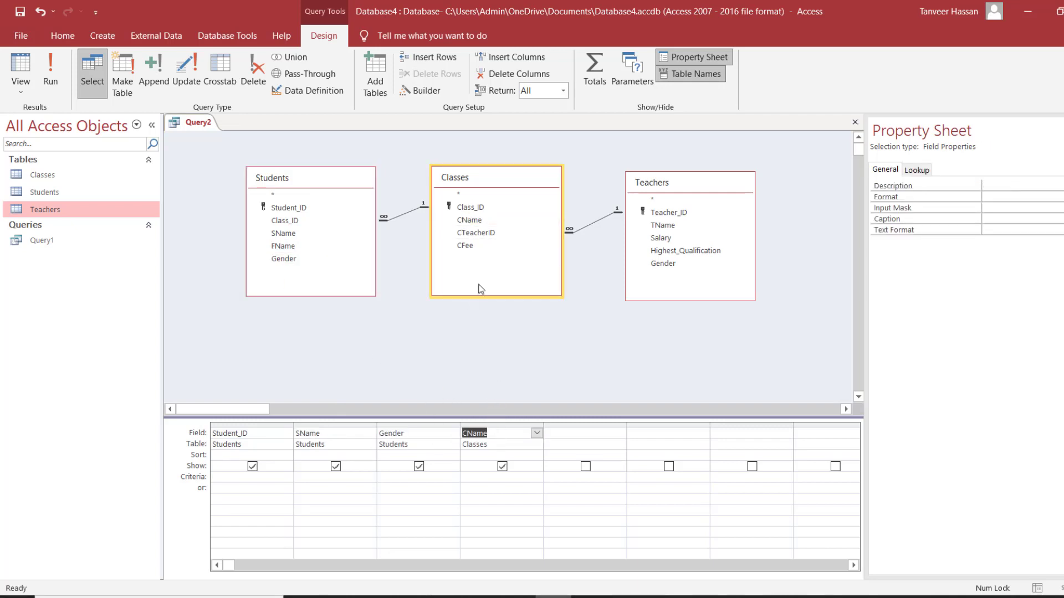
{"action": "left_click_drag", "start_coordinate": [467, 252], "coordinate": [573, 438]}
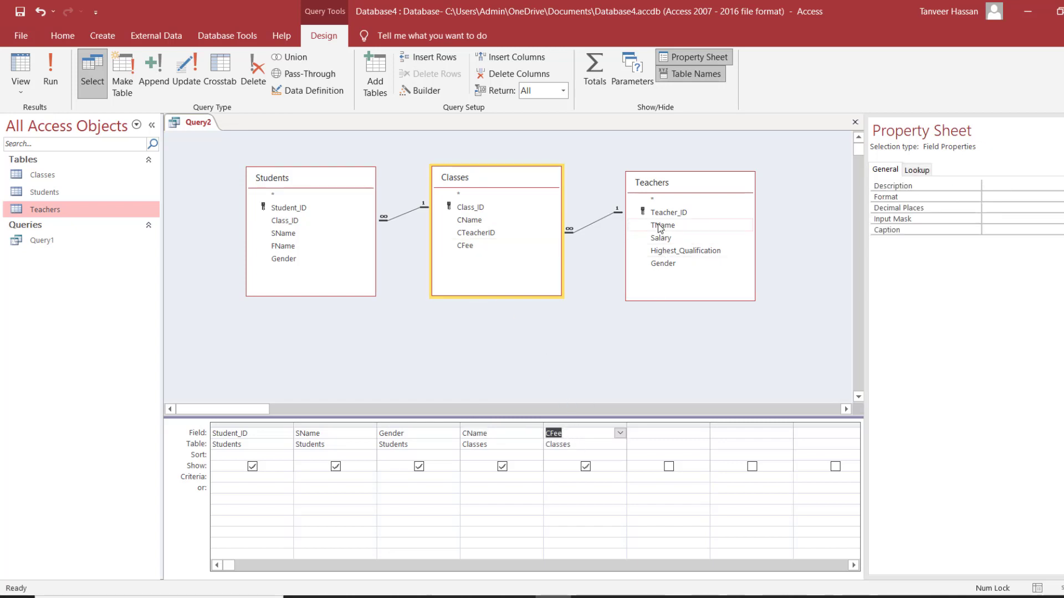
{"action": "left_click_drag", "start_coordinate": [657, 224], "coordinate": [674, 439]}
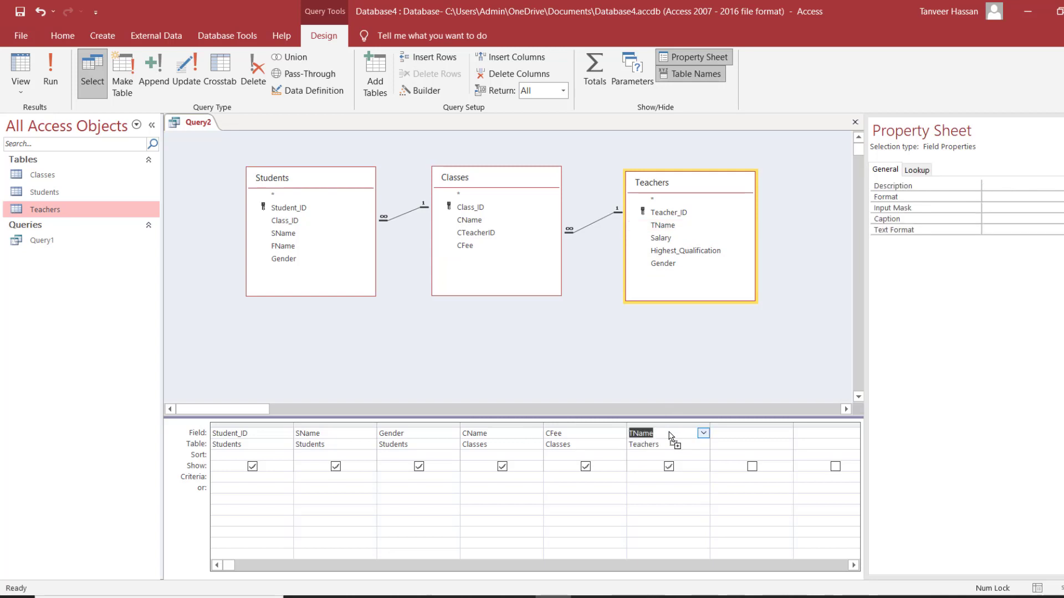
{"action": "left_click_drag", "start_coordinate": [656, 264], "coordinate": [749, 434]}
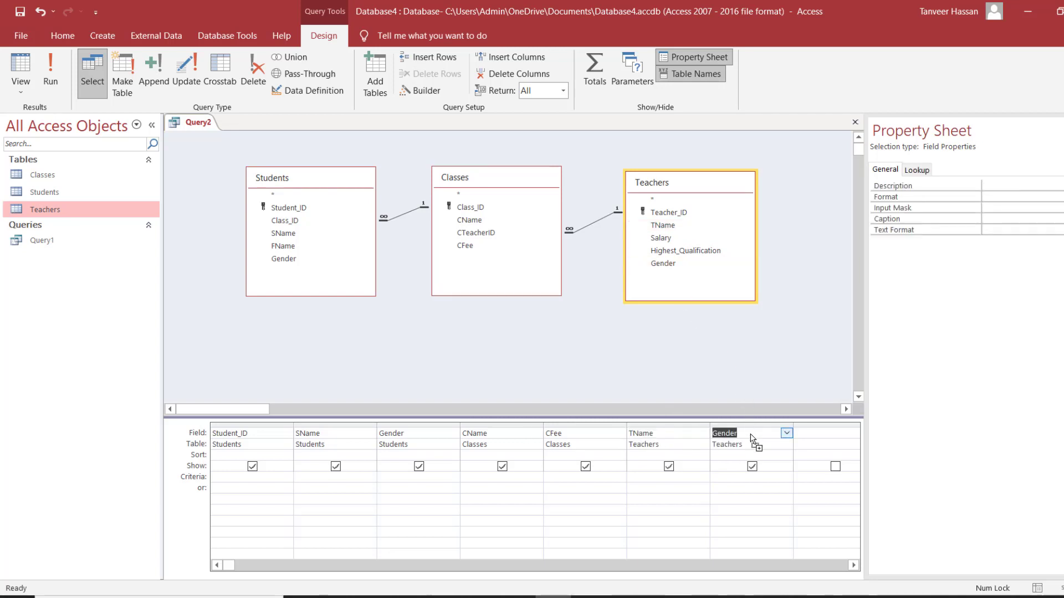
Step: Show the query's results in Datasheet view, then close it and save it as Query2
{"action": "left_click", "coordinate": [21, 77]}
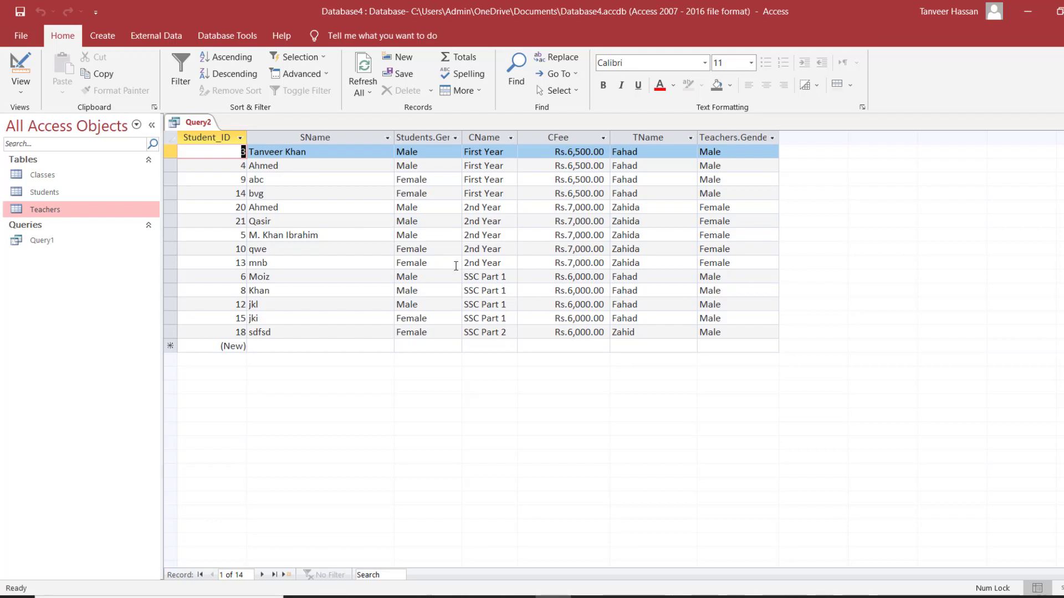
{"action": "key", "text": "ctrl+w"}
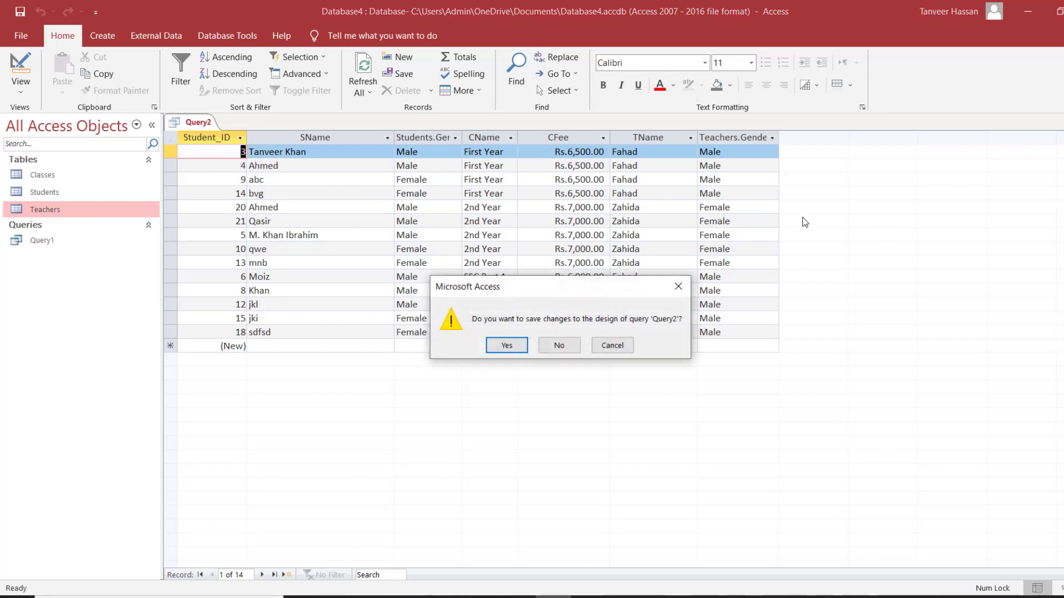
{"action": "left_click", "coordinate": [505, 345]}
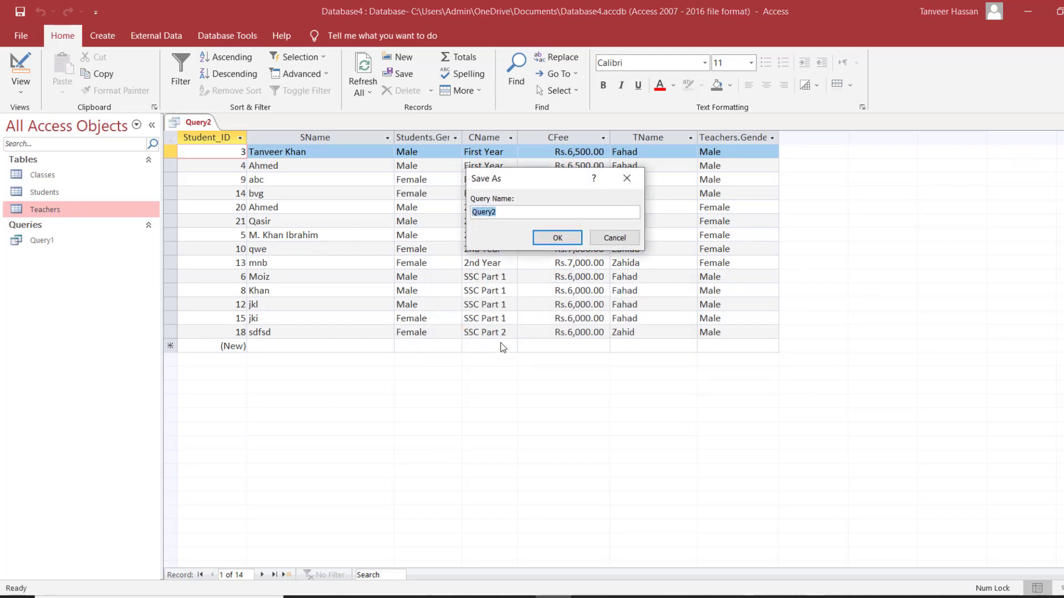
{"action": "left_click", "coordinate": [558, 237]}
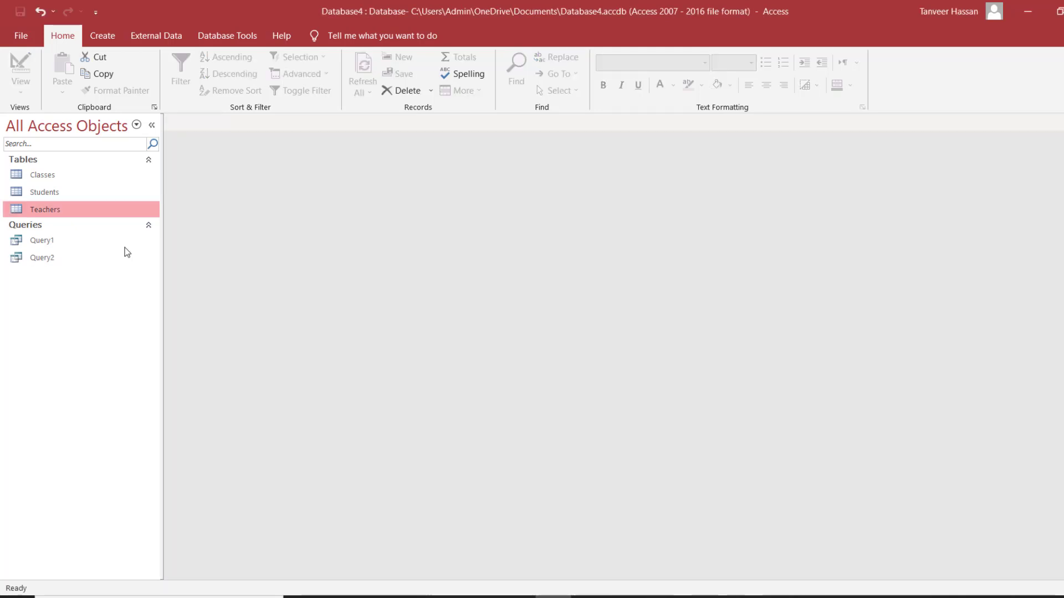
Step: Open the saved Query2 to review its records and fields, and close it again
{"action": "left_click", "coordinate": [71, 260]}
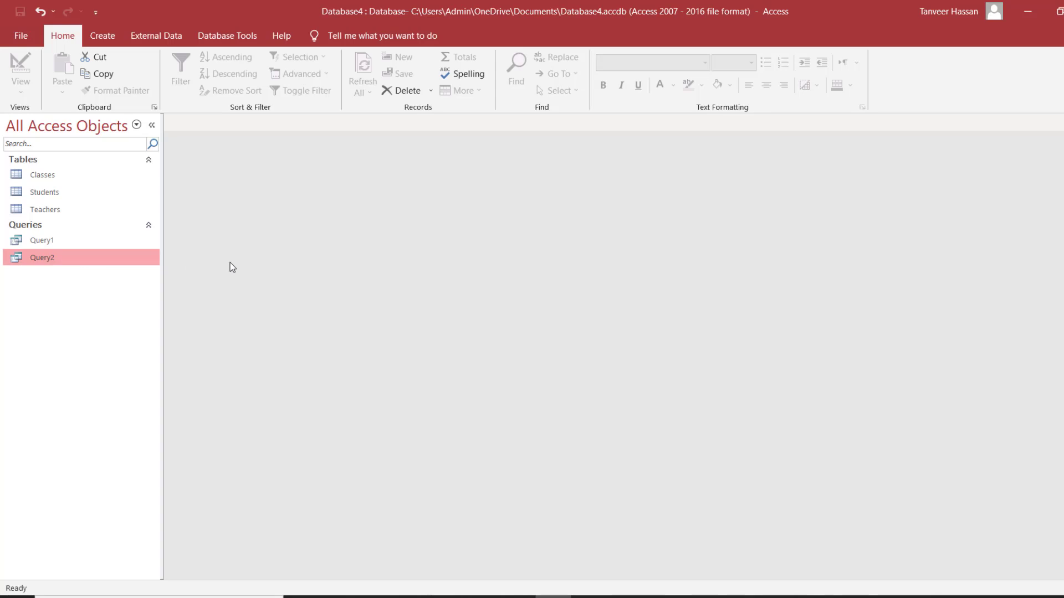
{"action": "double_click", "coordinate": [99, 259]}
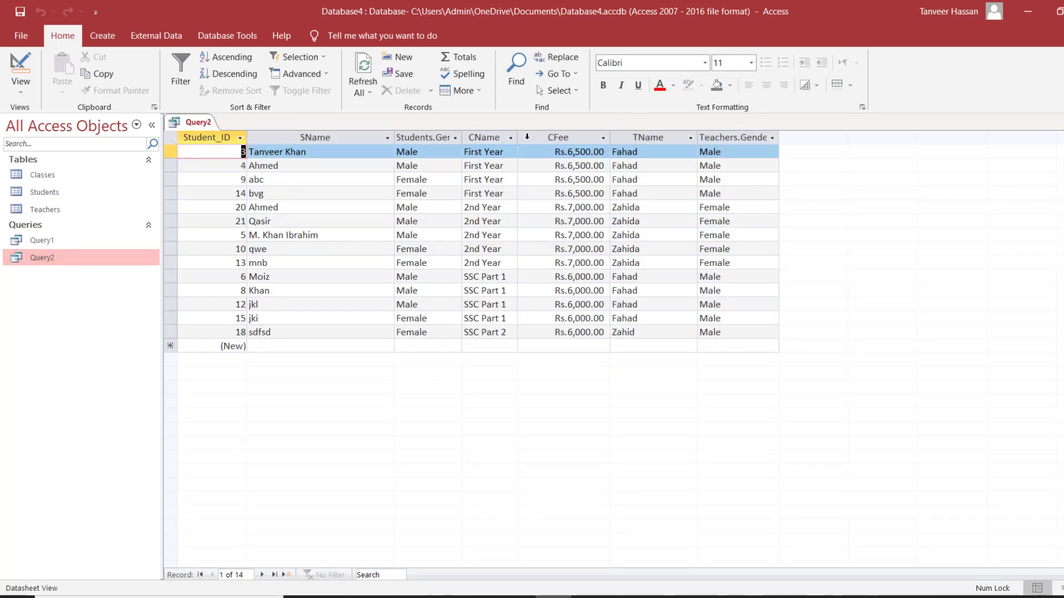
{"action": "key", "text": "ctrl+w"}
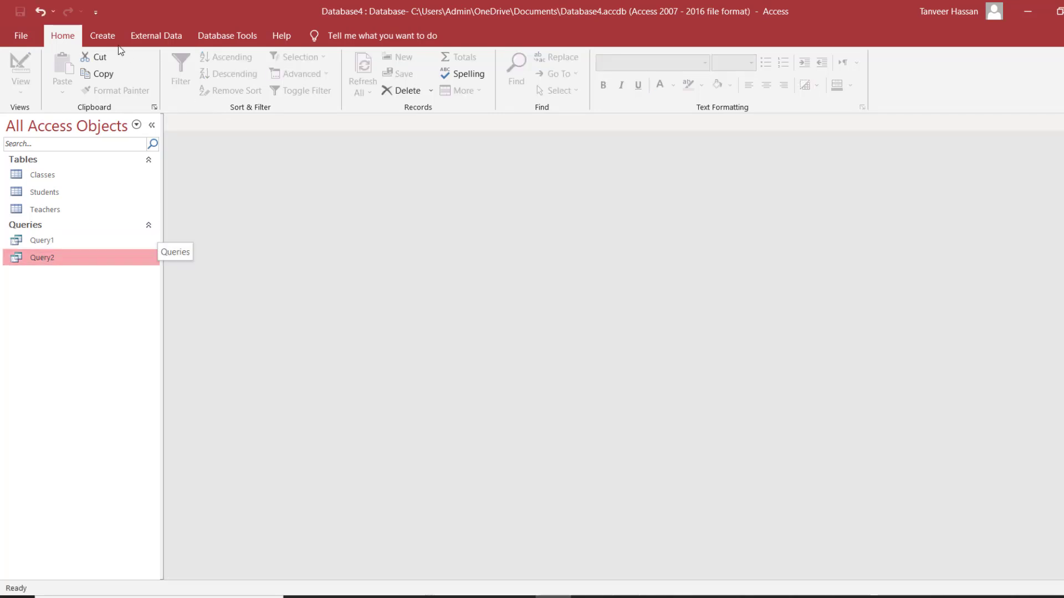
Step: Start another query in Design view and look through the available tables, queries and the combined list of sources
{"action": "left_click", "coordinate": [101, 35]}
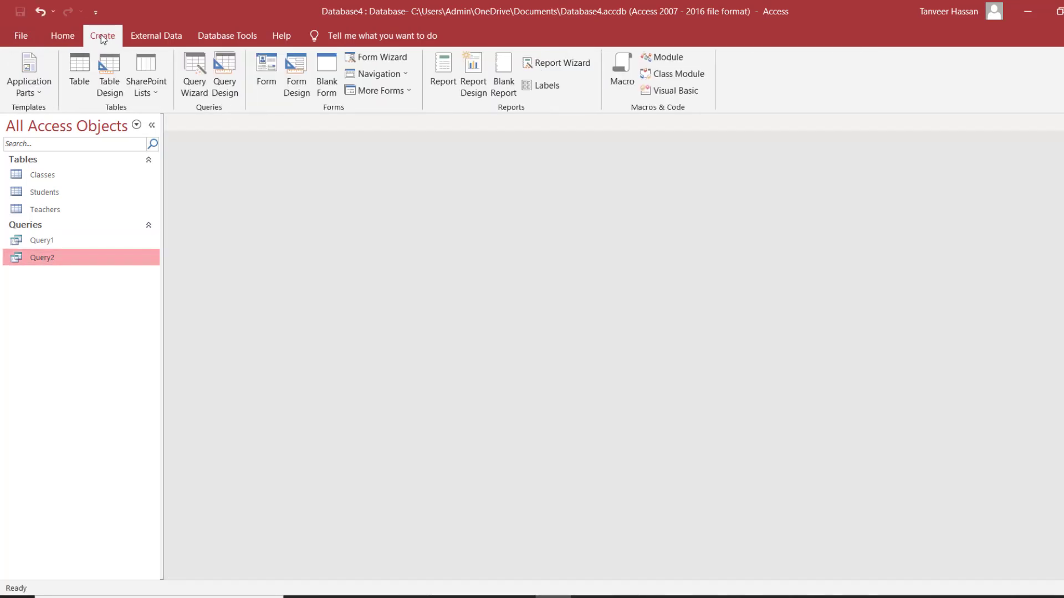
{"action": "left_click", "coordinate": [233, 73]}
{"action": "left_click_drag", "start_coordinate": [560, 244], "coordinate": [505, 164]}
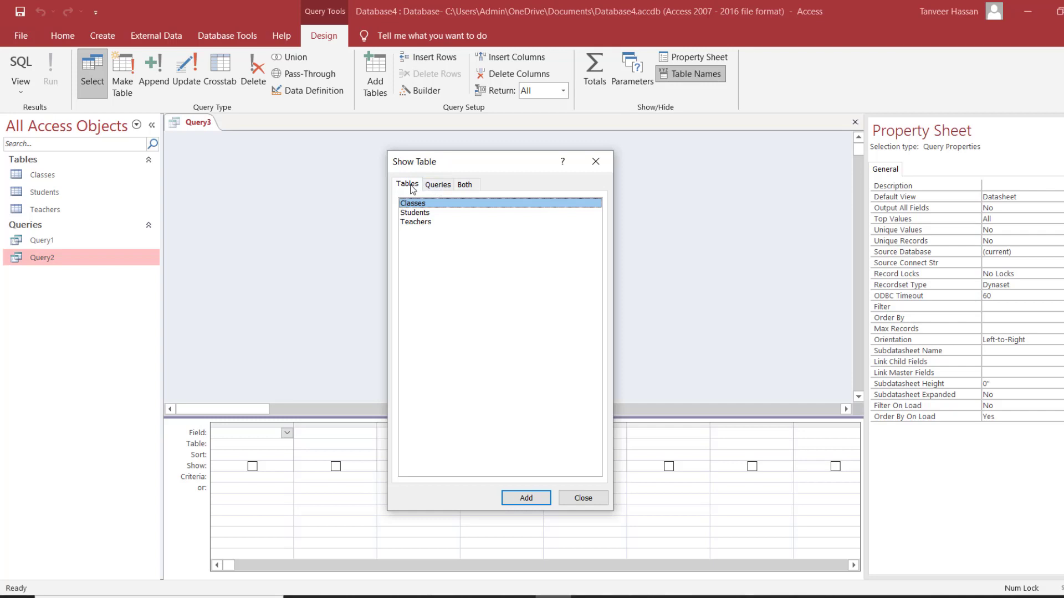
{"action": "left_click", "coordinate": [437, 187]}
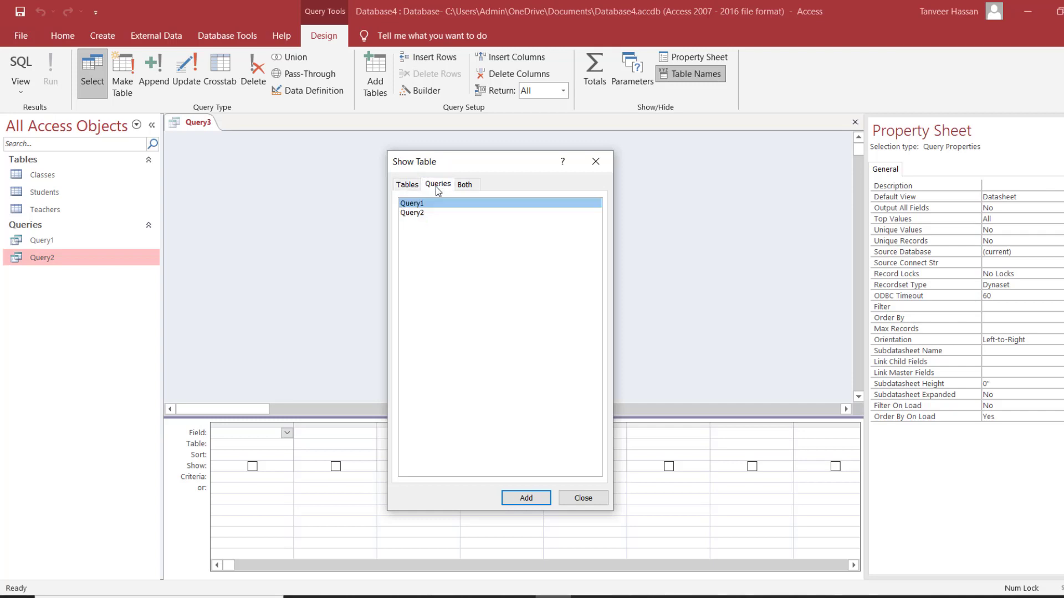
{"action": "left_click", "coordinate": [463, 184]}
{"action": "left_click", "coordinate": [406, 184]}
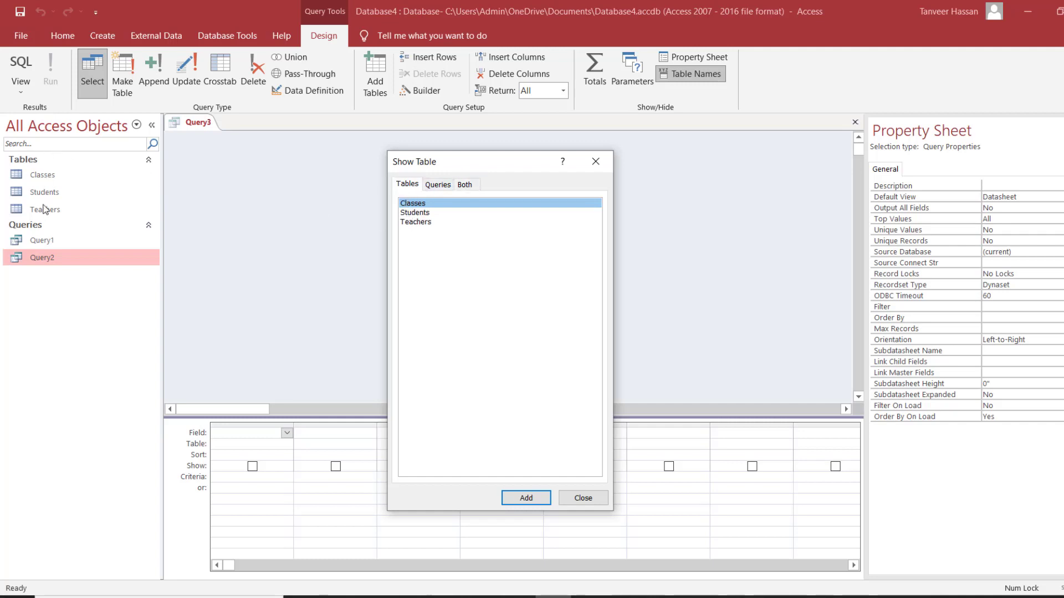
{"action": "left_click", "coordinate": [435, 188]}
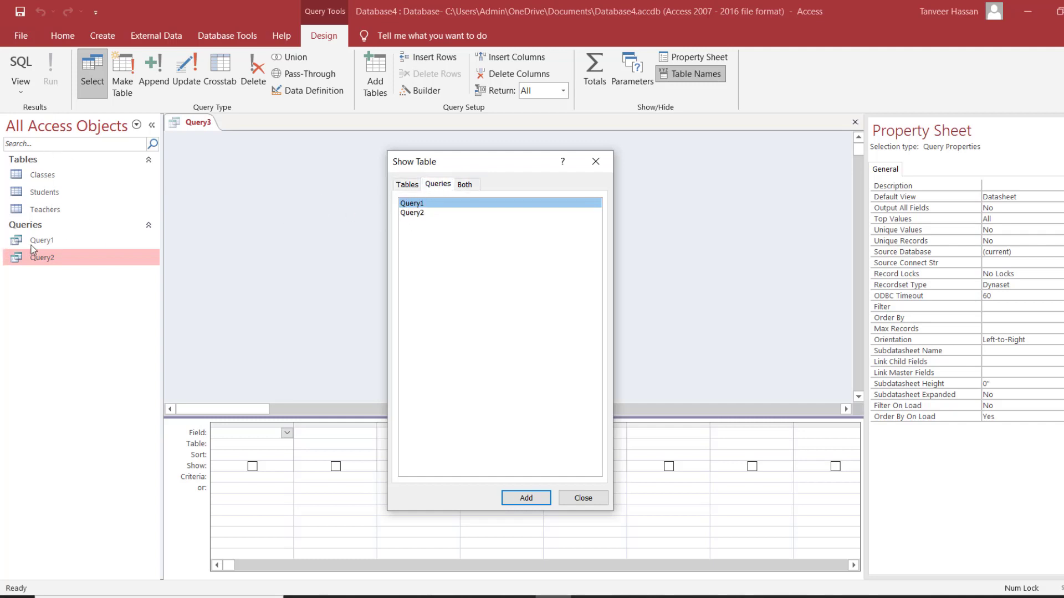
{"action": "left_click", "coordinate": [469, 187]}
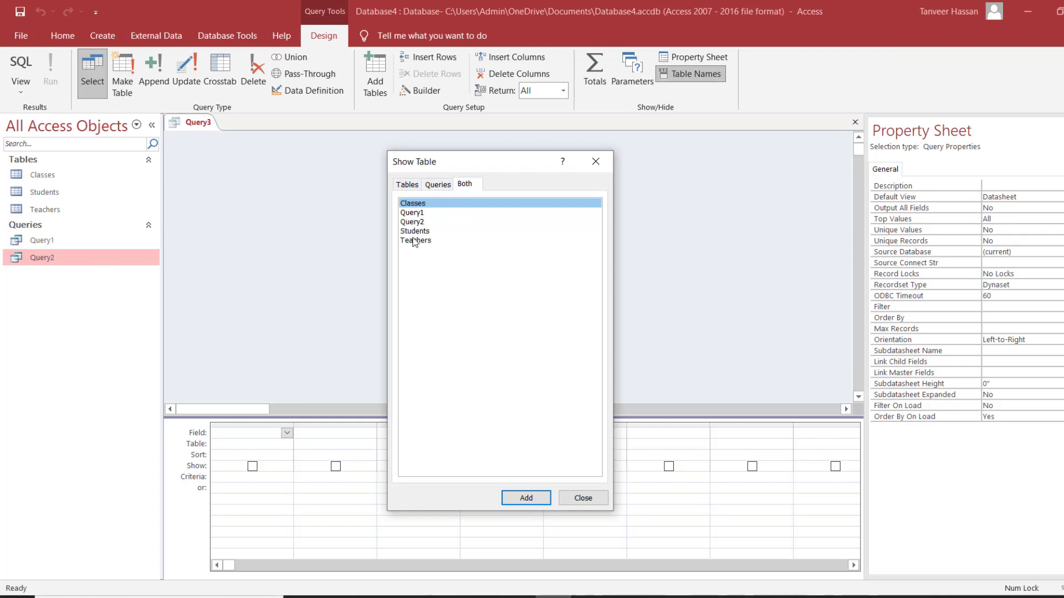
Step: Add Query2 as the new query's source and slightly enlarge its field list in the design area
{"action": "left_click", "coordinate": [435, 186]}
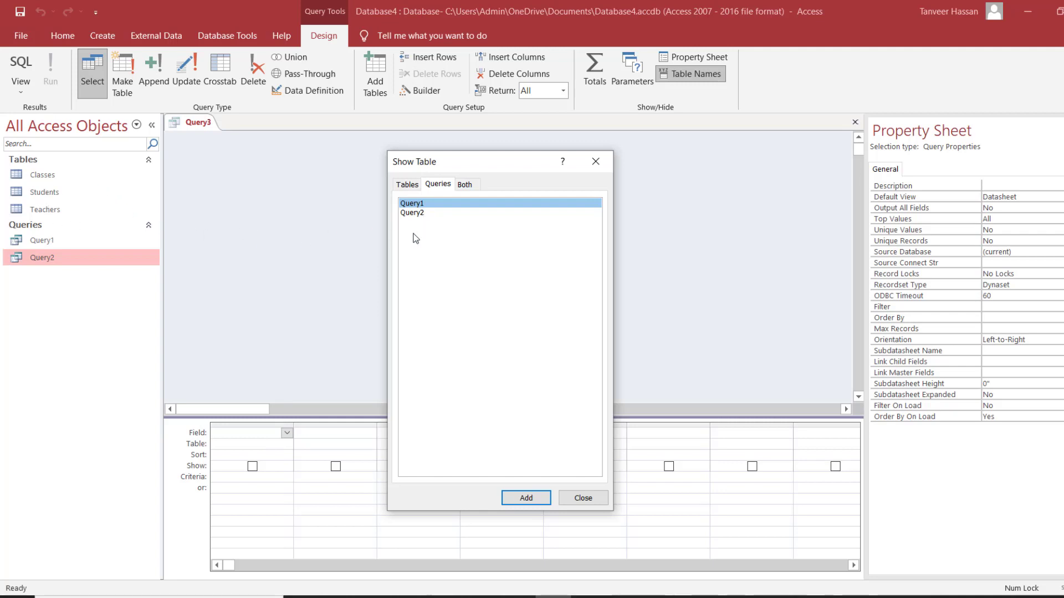
{"action": "left_click", "coordinate": [417, 215]}
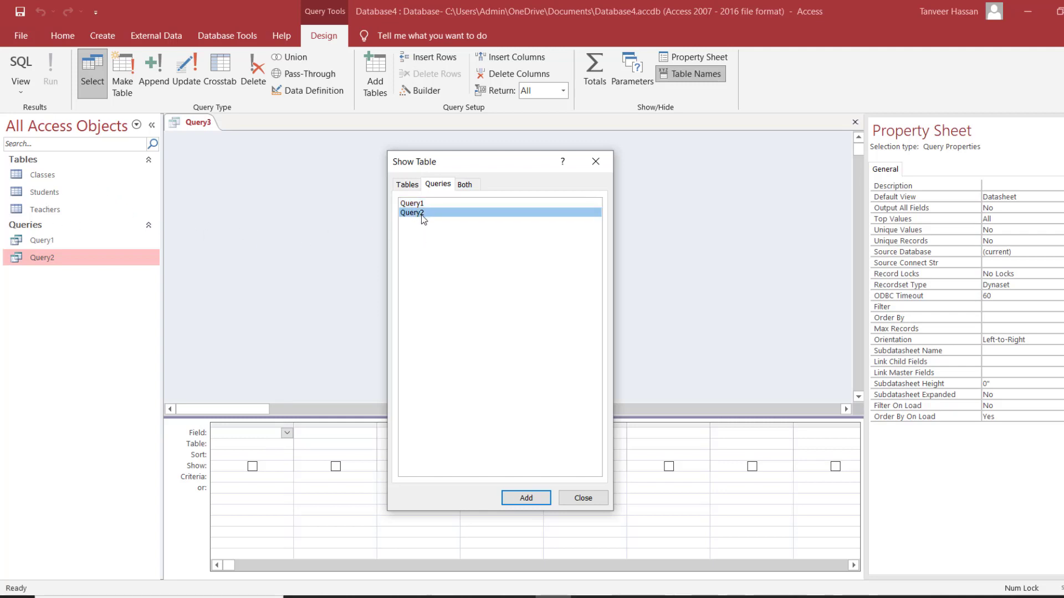
{"action": "left_click", "coordinate": [526, 498]}
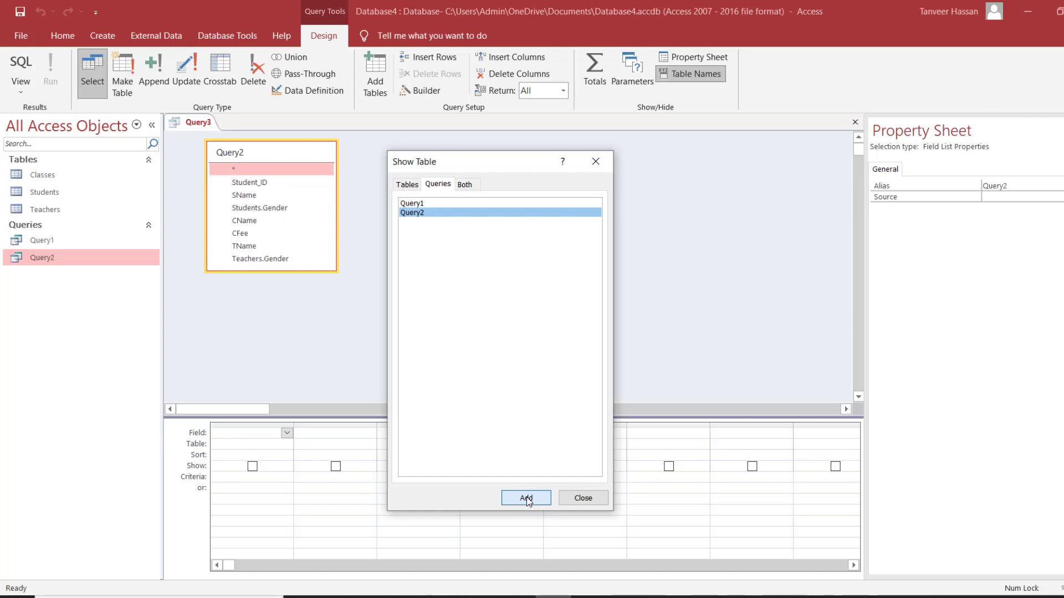
{"action": "left_click", "coordinate": [583, 498]}
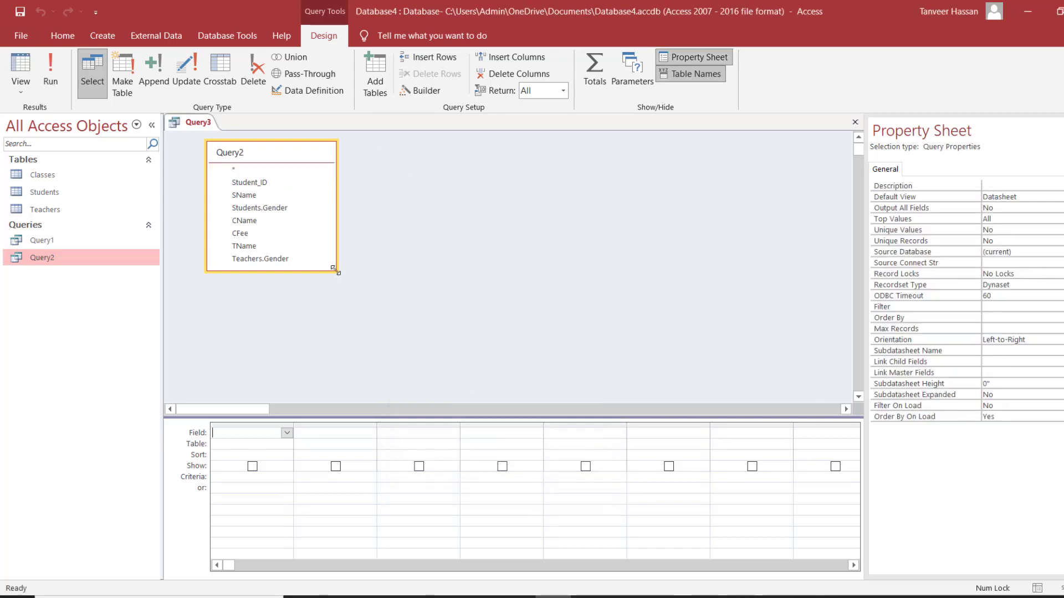
{"action": "left_click_drag", "start_coordinate": [337, 272], "coordinate": [363, 288]}
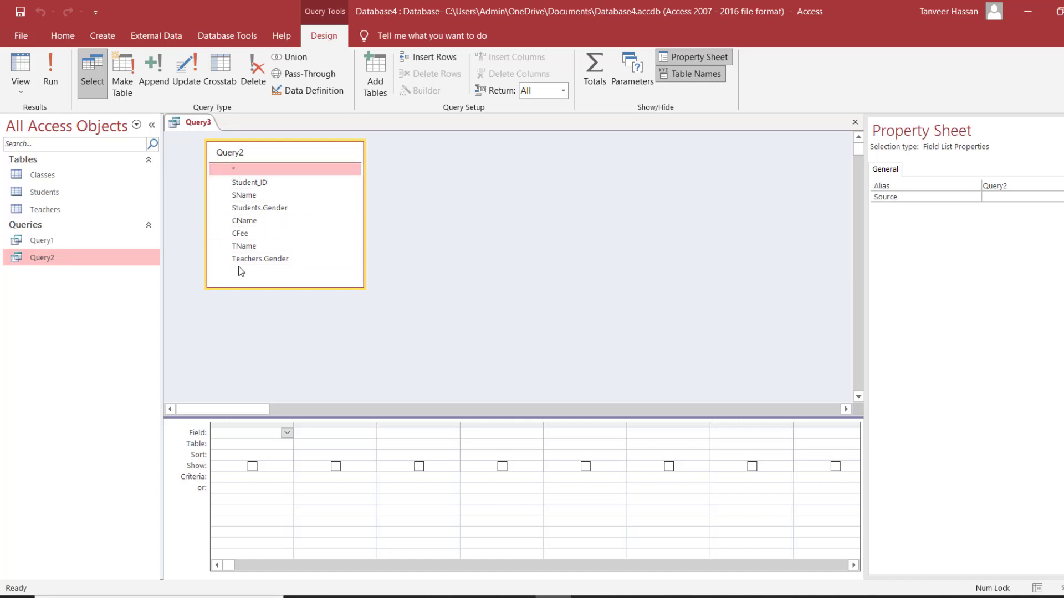
Step: Reposition the Query2 field list and add SName, Students.Gender, CName, CFee, TName and Teachers.Gender to the design grid, in that order
{"action": "left_click_drag", "start_coordinate": [285, 150], "coordinate": [450, 166]}
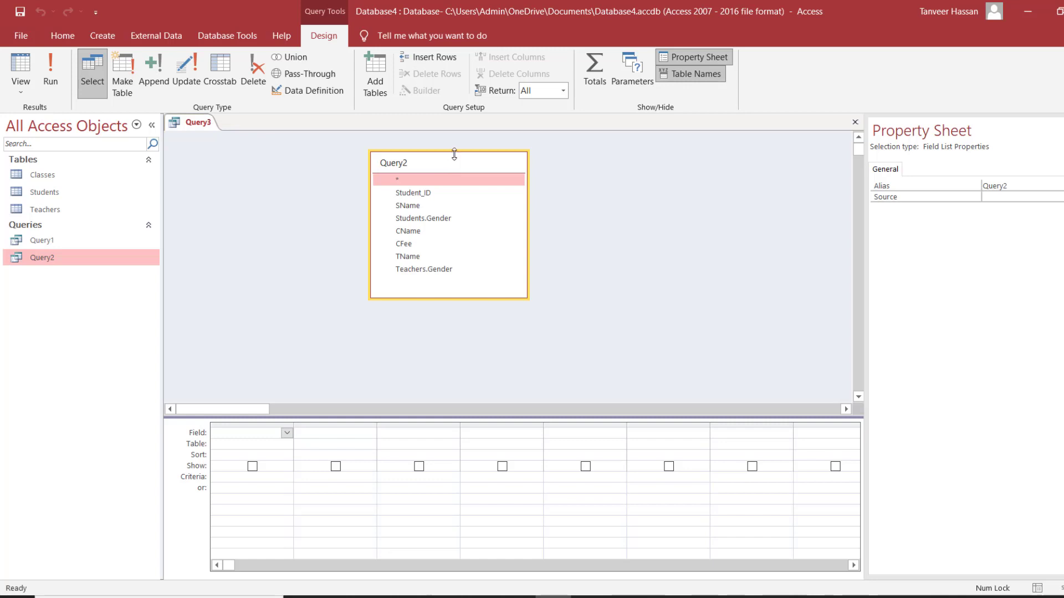
{"action": "left_click_drag", "start_coordinate": [411, 210], "coordinate": [261, 445]}
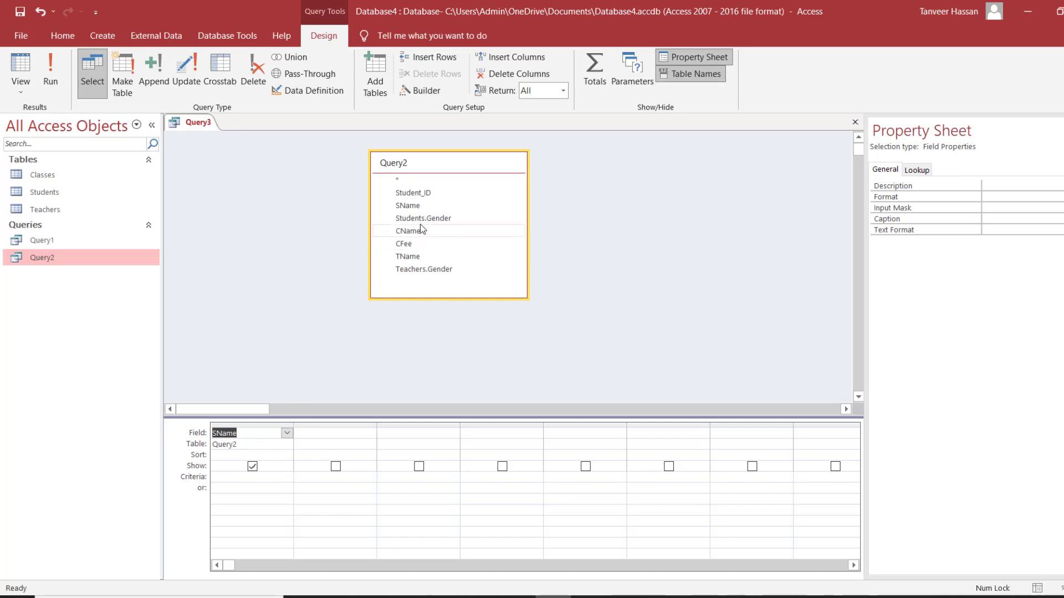
{"action": "left_click_drag", "start_coordinate": [423, 218], "coordinate": [331, 440]}
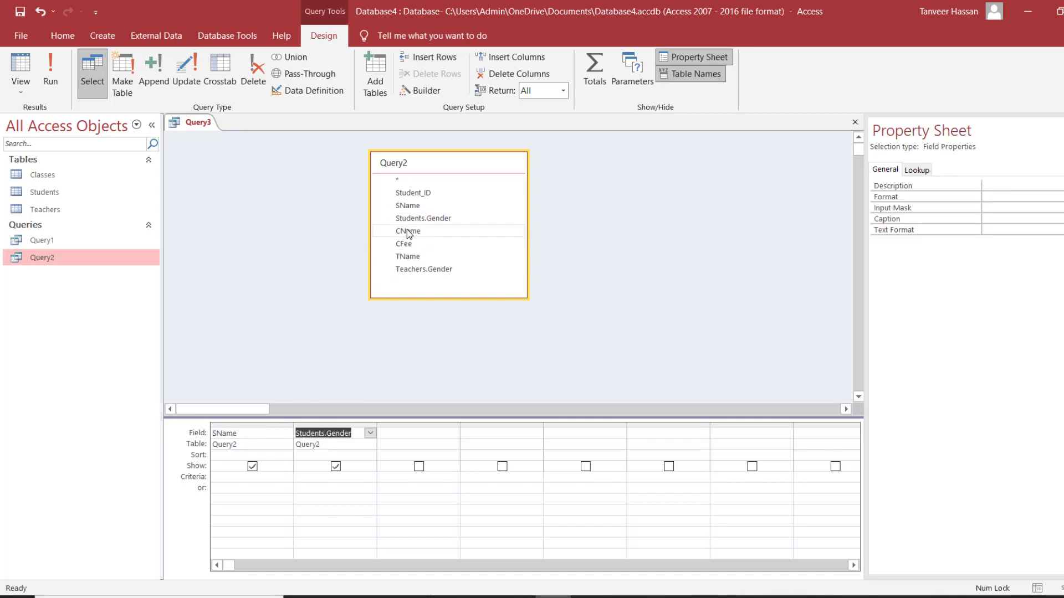
{"action": "left_click_drag", "start_coordinate": [408, 232], "coordinate": [426, 434]}
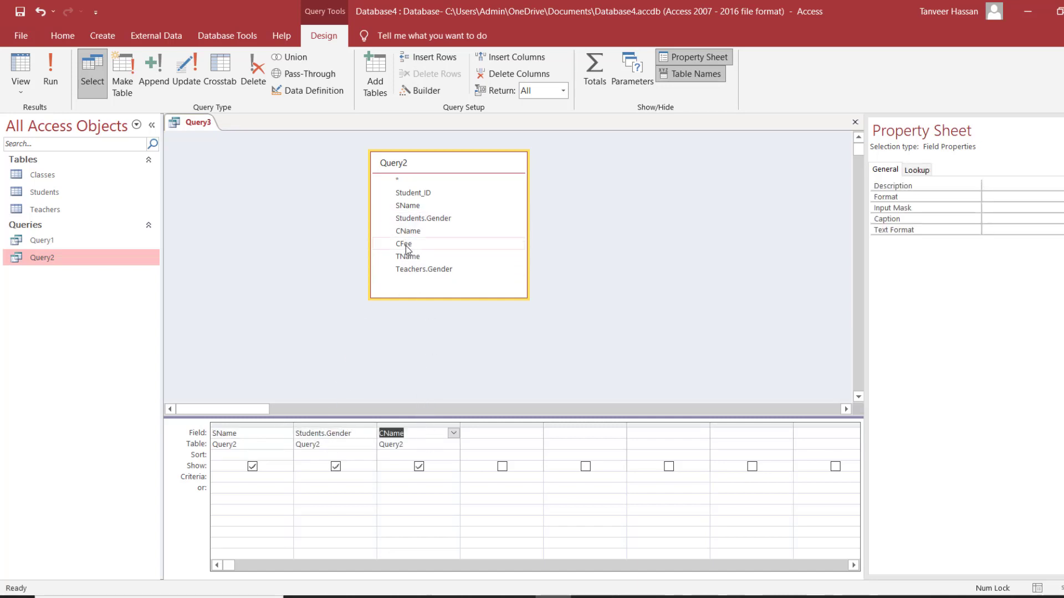
{"action": "left_click_drag", "start_coordinate": [404, 243], "coordinate": [505, 435]}
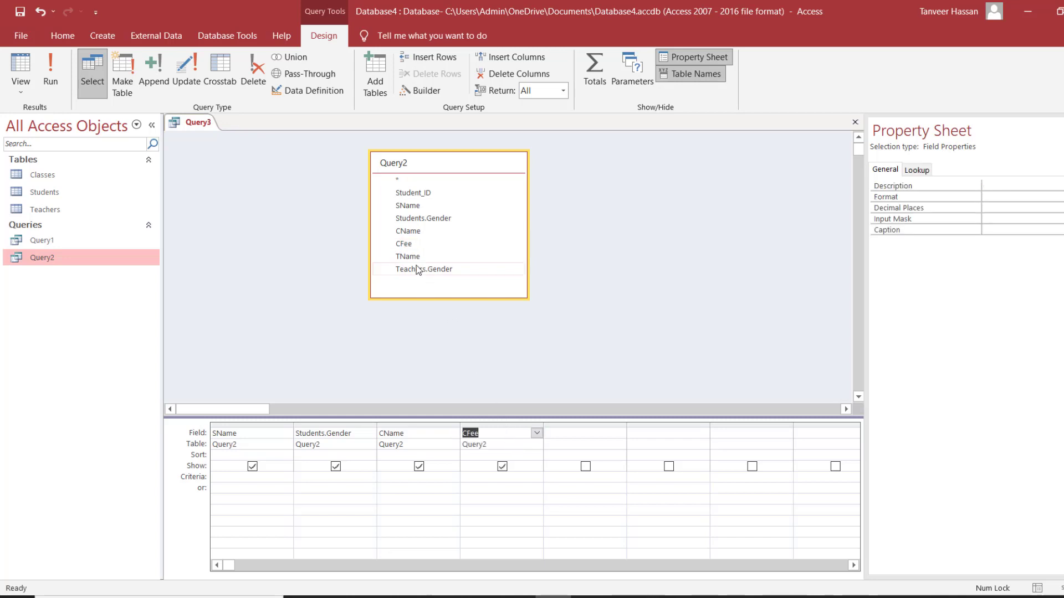
{"action": "left_click_drag", "start_coordinate": [407, 257], "coordinate": [586, 438]}
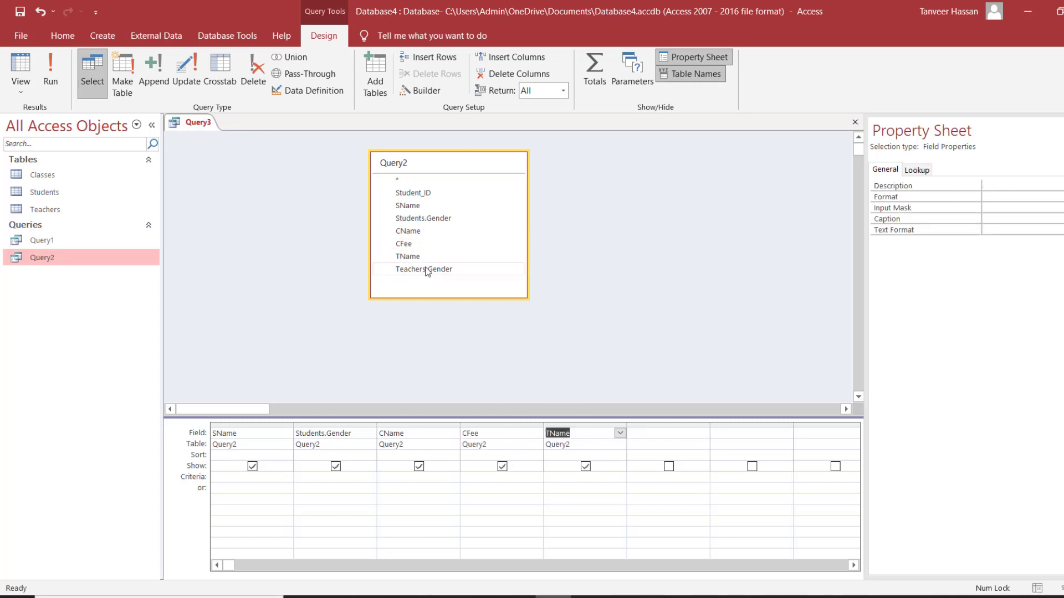
{"action": "left_click_drag", "start_coordinate": [424, 269], "coordinate": [667, 437]}
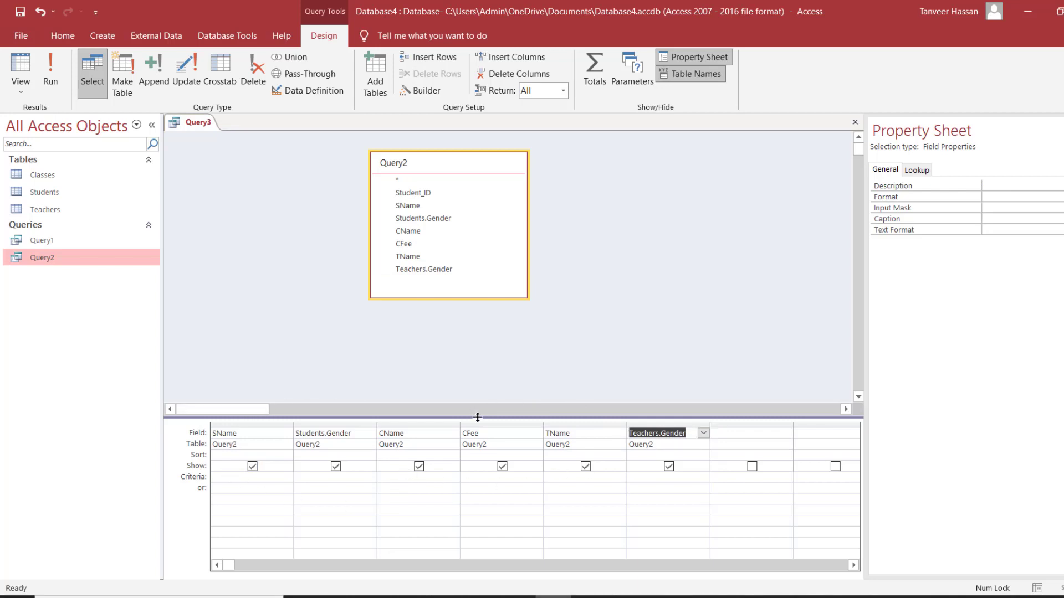
Step: Move the design grid's divider up, and preview the query's unfiltered records before returning to Design view
{"action": "left_click_drag", "start_coordinate": [472, 417], "coordinate": [479, 362]}
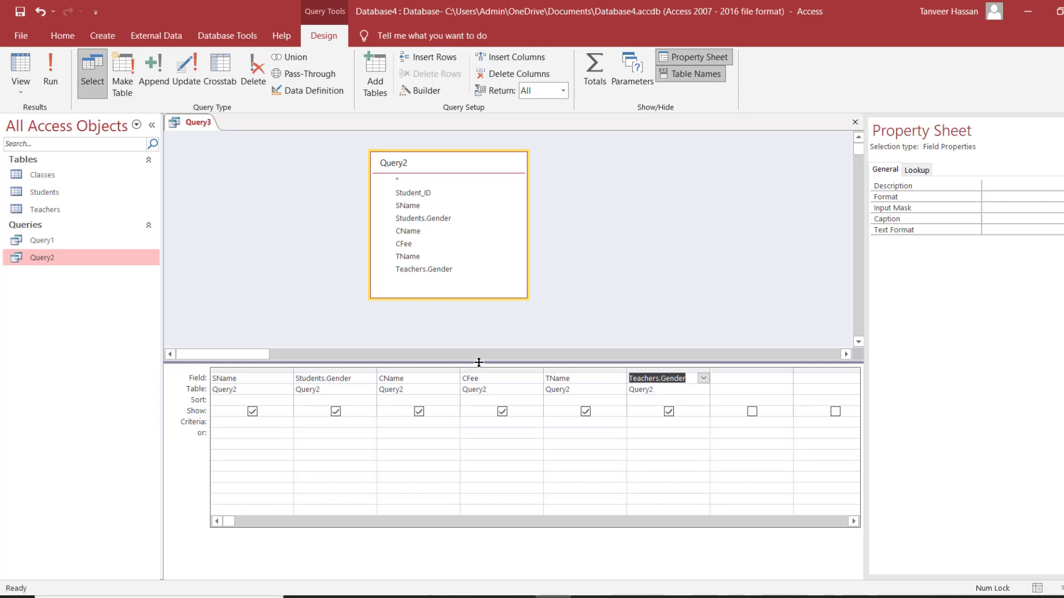
{"action": "left_click", "coordinate": [21, 68]}
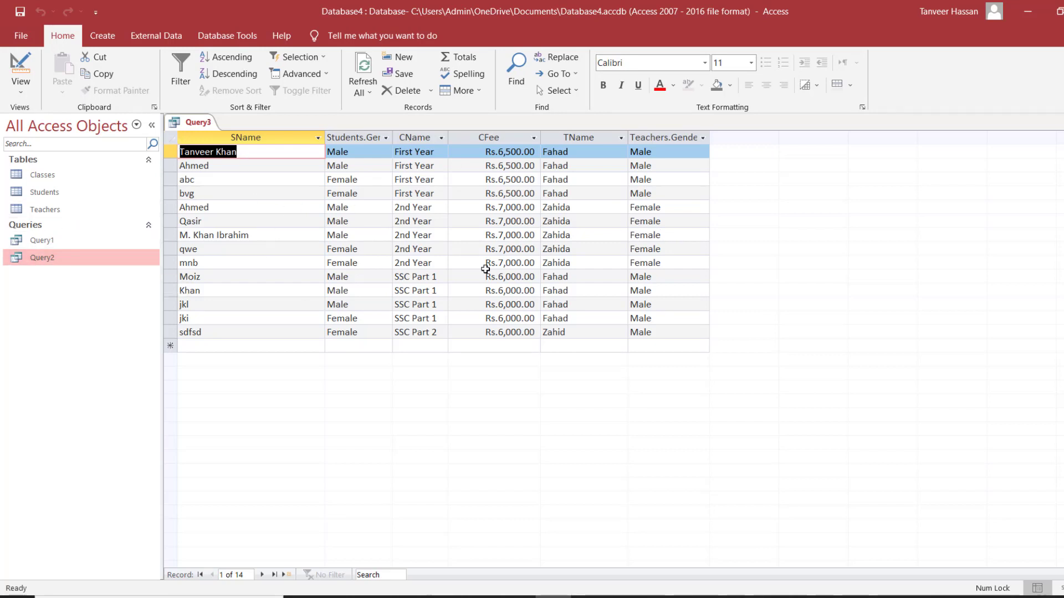
{"action": "left_click", "coordinate": [12, 75]}
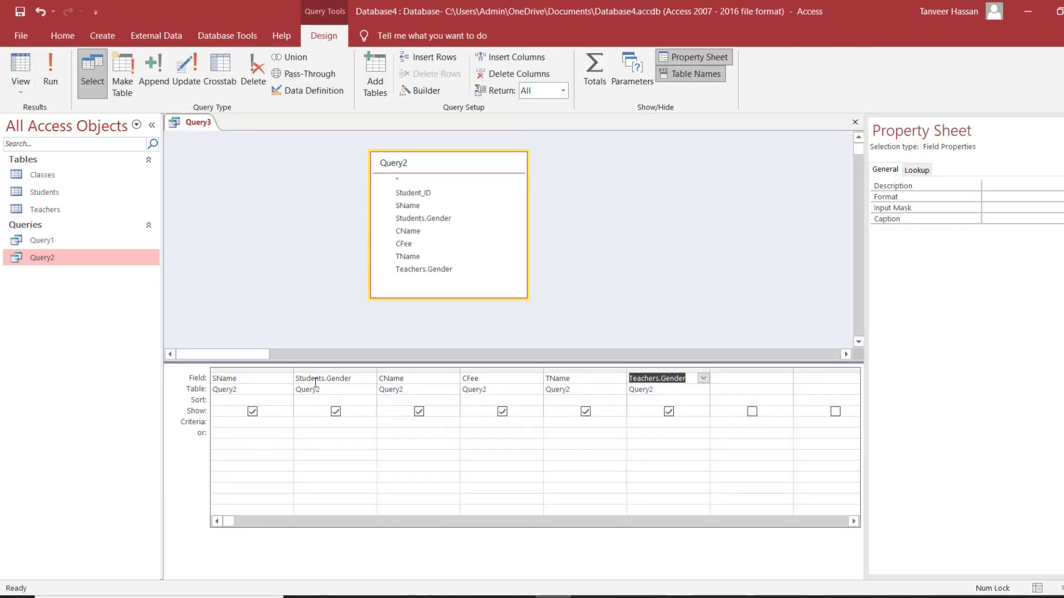
Step: Set the Students.Gender criterion to "Male" and check the filtered records in Datasheet view, returning to Design view
{"action": "left_click", "coordinate": [316, 422]}
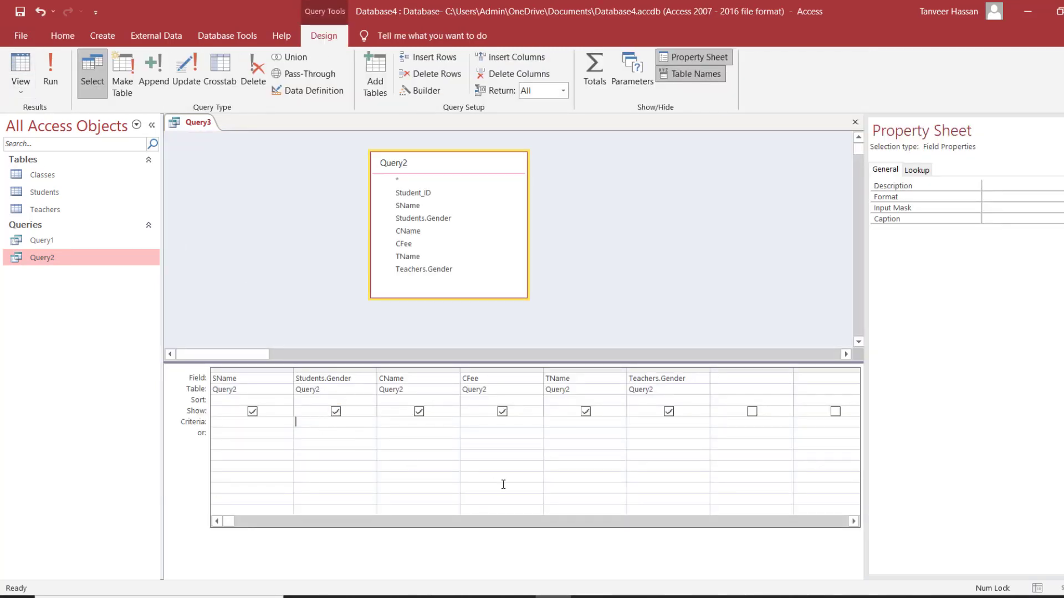
{"action": "type", "text": "Male"}
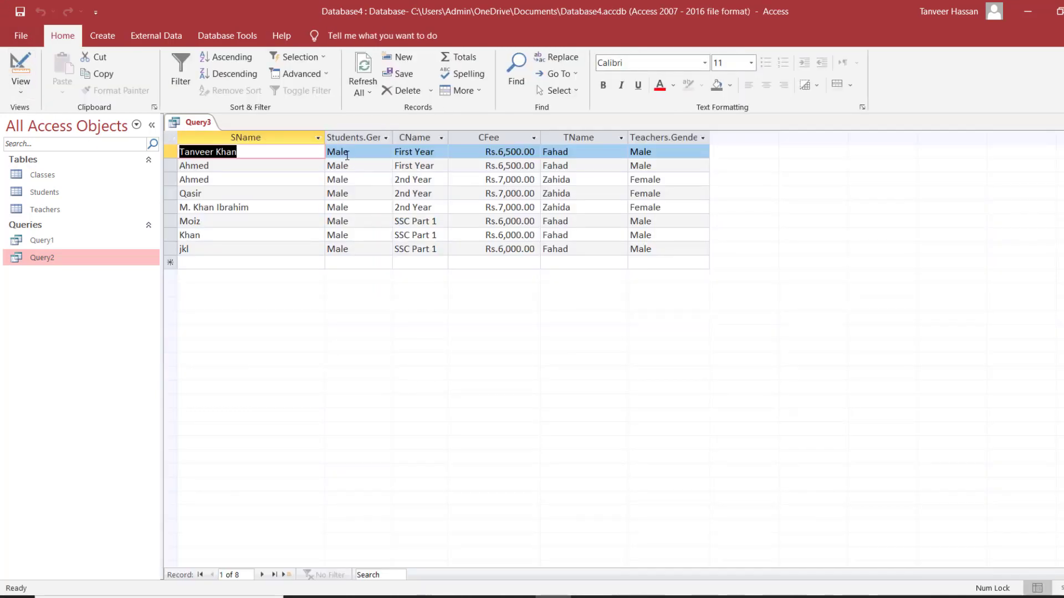
{"action": "left_click", "coordinate": [21, 71]}
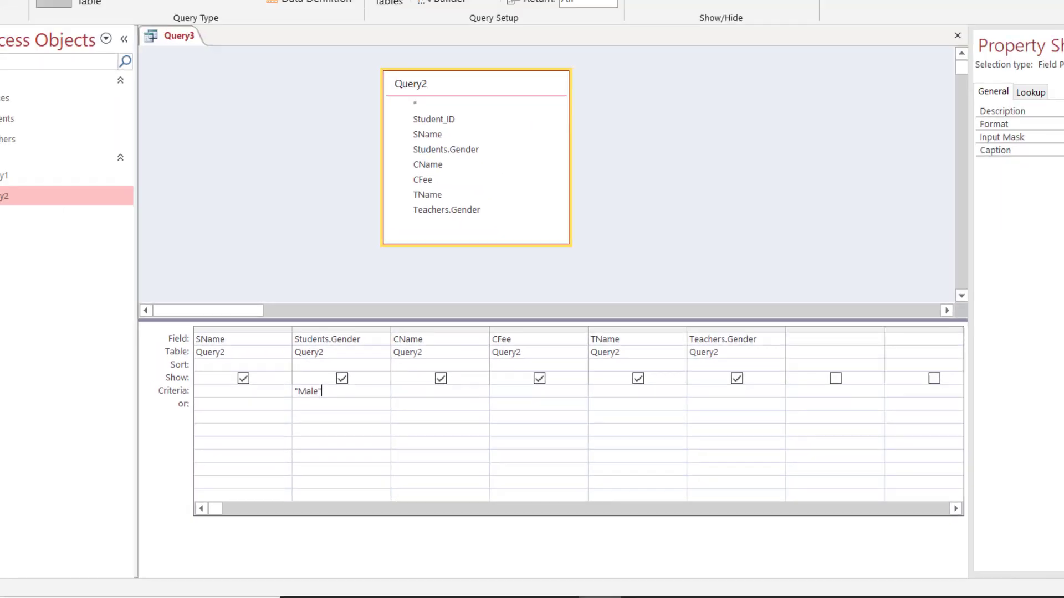
{"action": "left_click", "coordinate": [20, 62]}
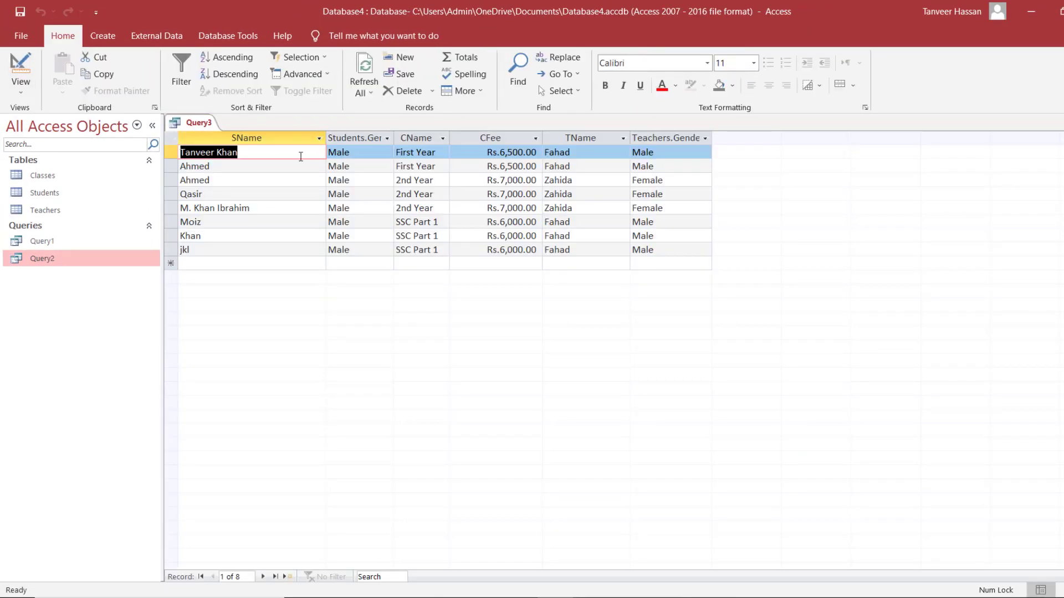
{"action": "left_click", "coordinate": [19, 66]}
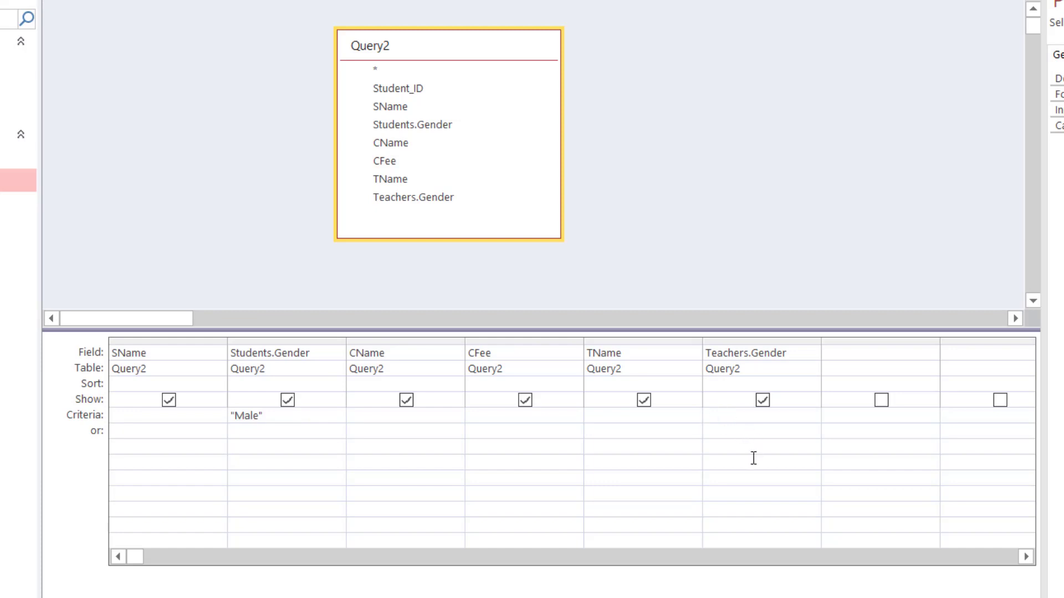
Step: Add the criterion "Female" for Teachers.Gender alongside the student criterion, and check the matching records before returning to Design view
{"action": "type", "text": "\"\""}
{"action": "type", "text": "Female"}
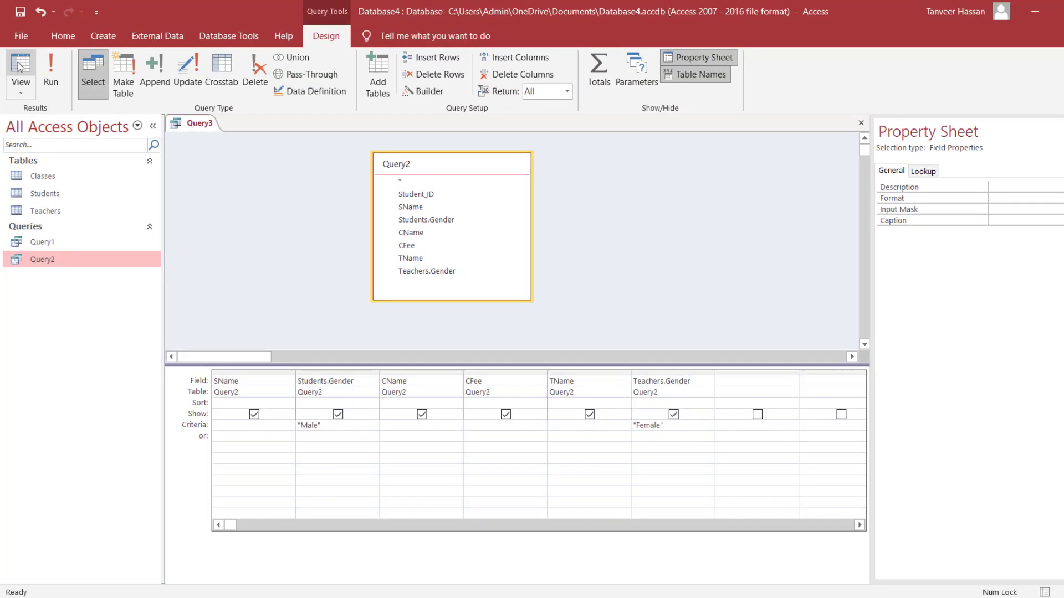
{"action": "left_click", "coordinate": [19, 65]}
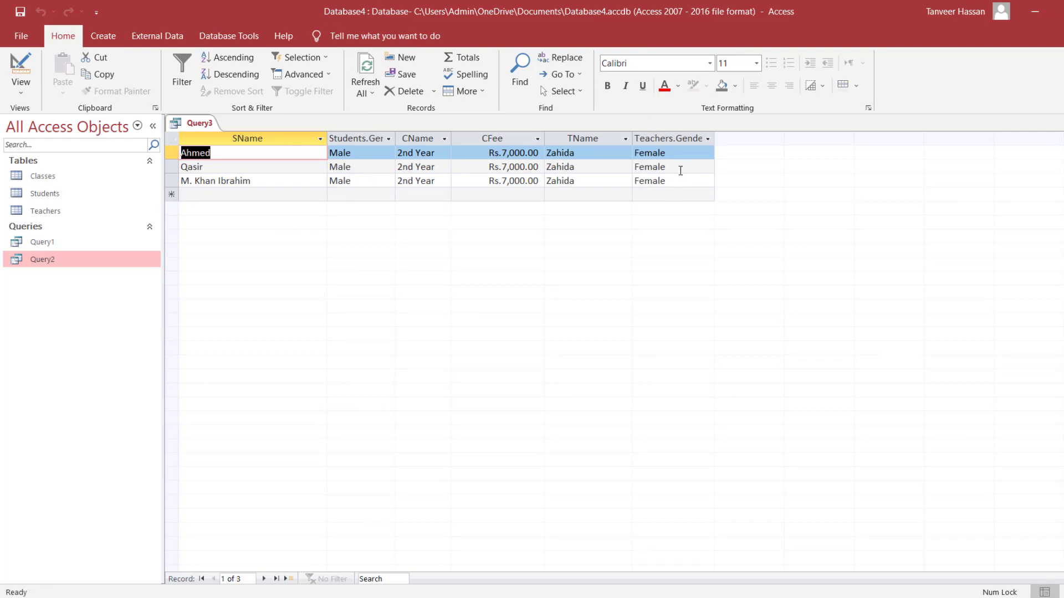
{"action": "left_click", "coordinate": [31, 62]}
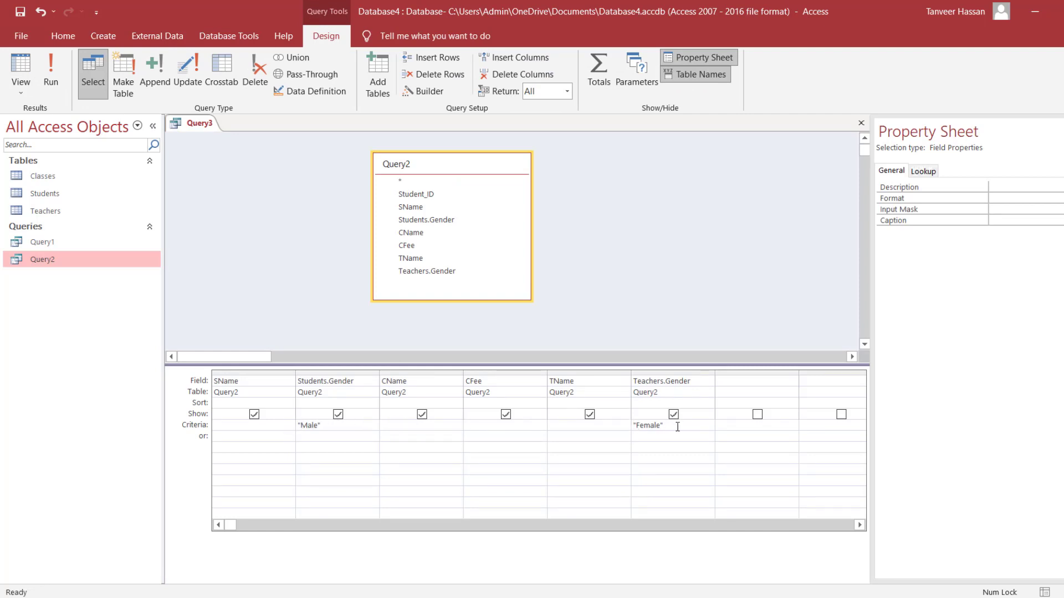
Step: Replace the Teachers.Gender criterion with an alternative "or" condition of >6000 on CFee, and show the results
{"action": "left_click_drag", "start_coordinate": [677, 427], "coordinate": [632, 427]}
{"action": "left_click", "coordinate": [688, 422]}
{"action": "left_click_drag", "start_coordinate": [699, 426], "coordinate": [620, 425]}
{"action": "key", "text": "Delete"}
{"action": "left_click", "coordinate": [500, 439]}
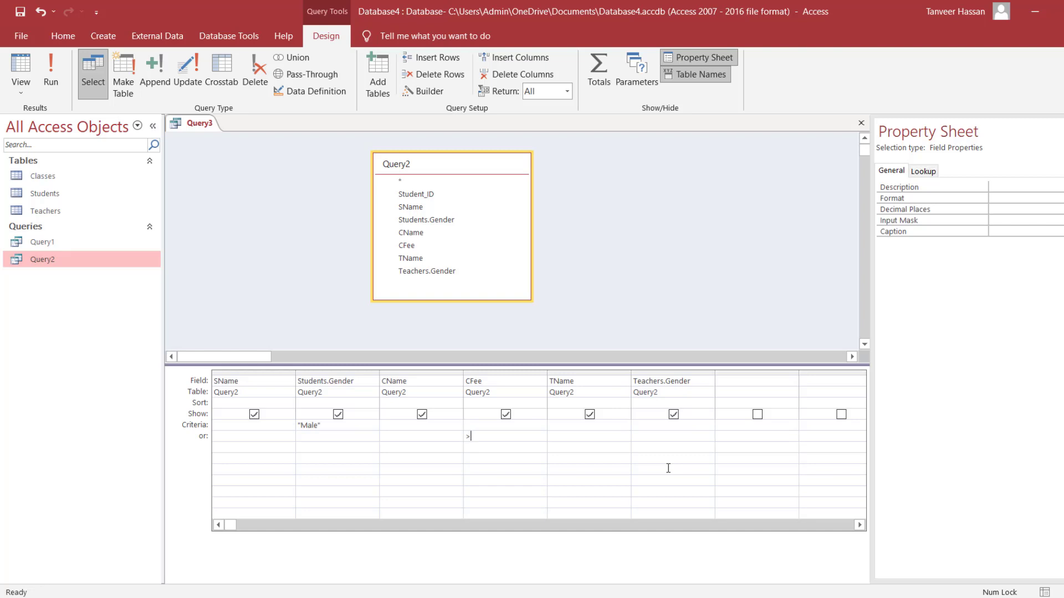
{"action": "type", "text": ">6000"}
{"action": "left_click", "coordinate": [18, 70]}
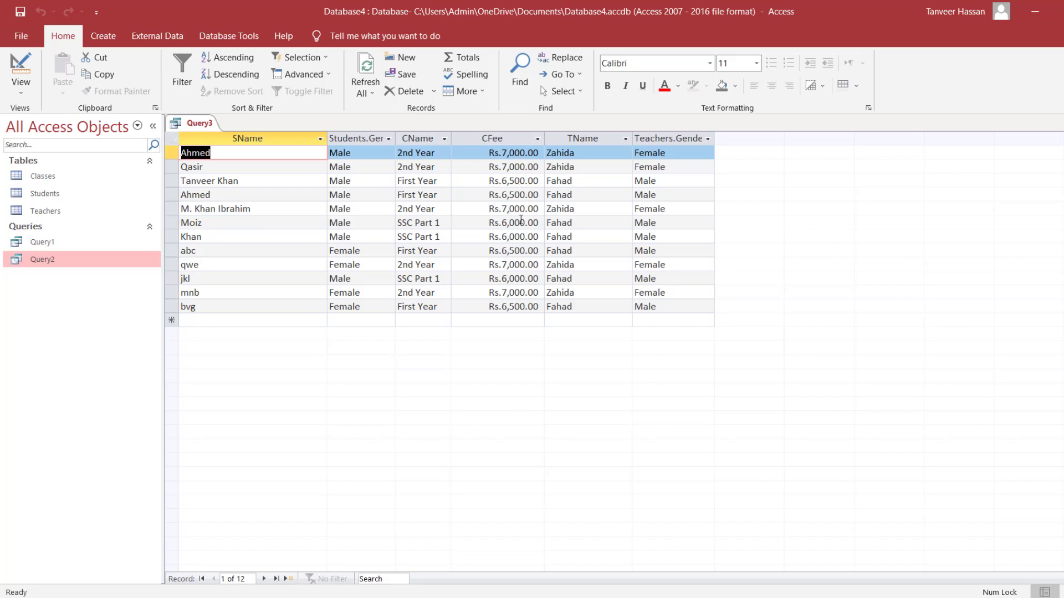
Step: Examine the student gender and fee values of individual records to see which of the two alternative criteria each meets
{"action": "left_click_drag", "start_coordinate": [489, 223], "coordinate": [540, 223]}
{"action": "left_click_drag", "start_coordinate": [370, 223], "coordinate": [330, 223]}
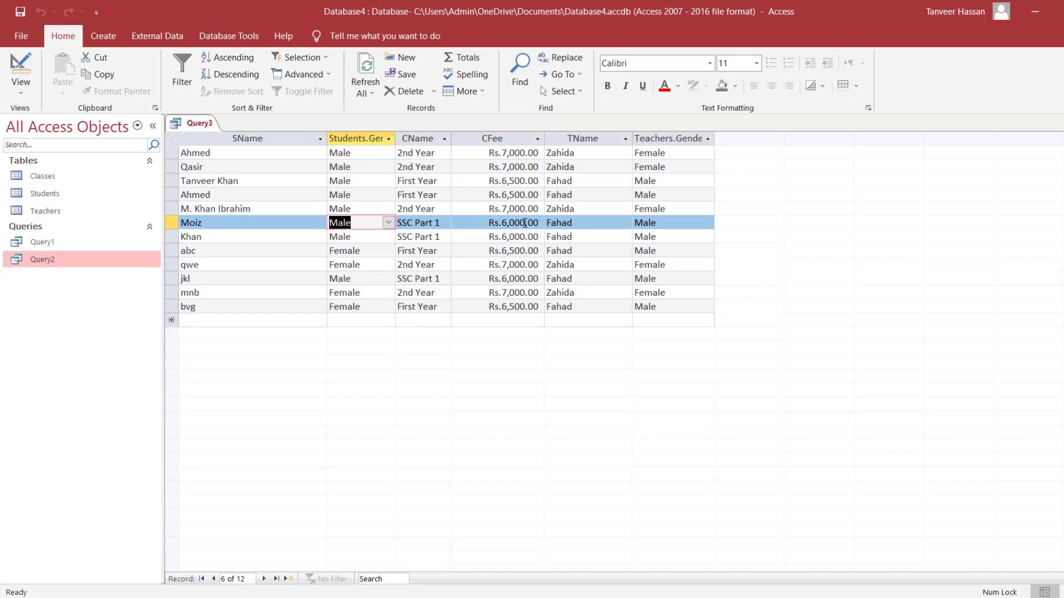
{"action": "left_click_drag", "start_coordinate": [370, 252], "coordinate": [329, 251]}
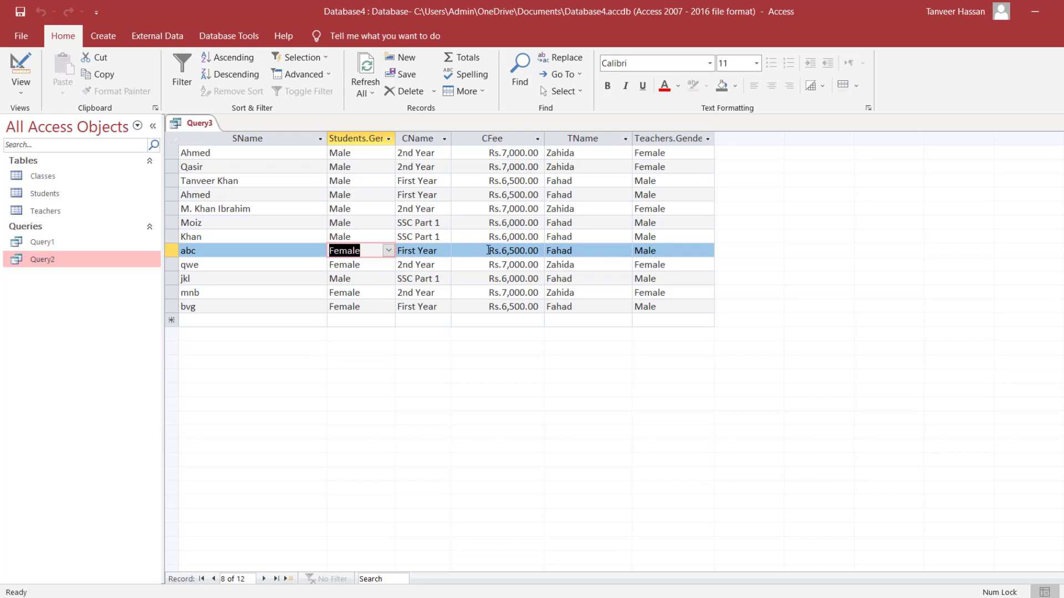
{"action": "left_click_drag", "start_coordinate": [488, 250], "coordinate": [543, 250]}
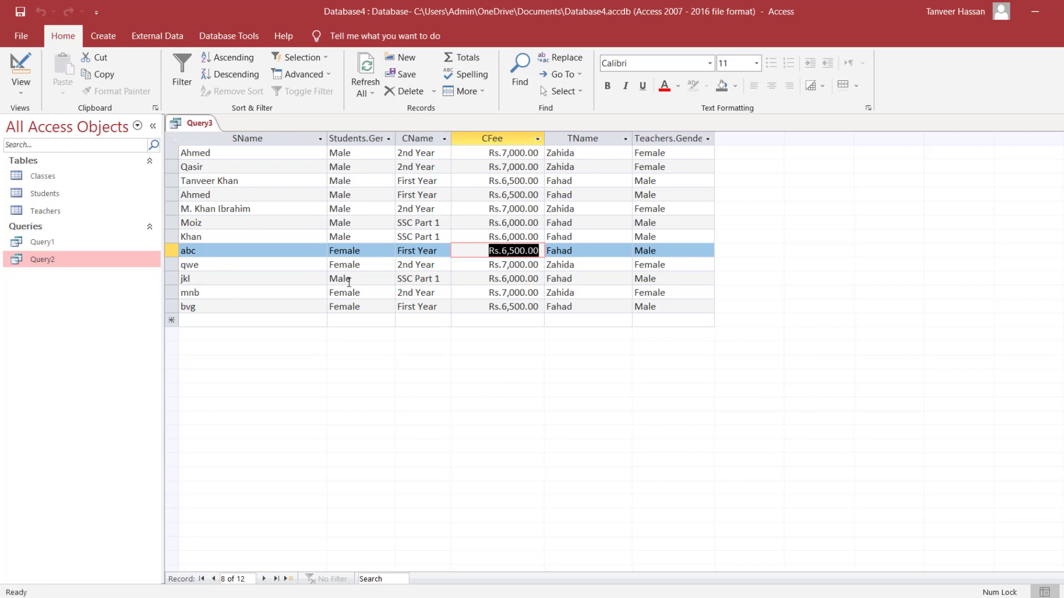
{"action": "left_click_drag", "start_coordinate": [354, 278], "coordinate": [326, 279]}
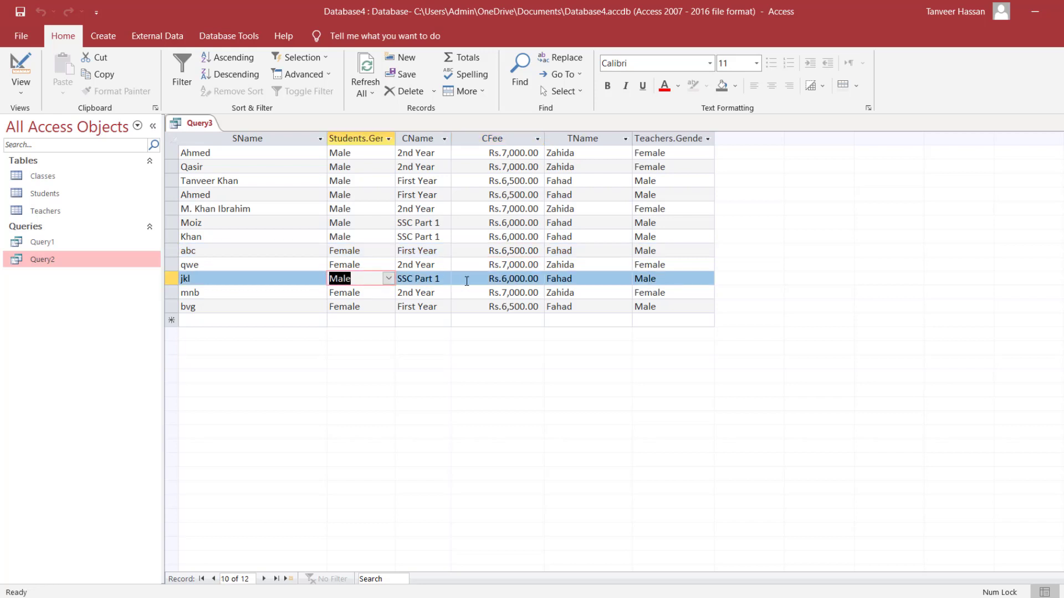
{"action": "left_click_drag", "start_coordinate": [488, 278], "coordinate": [540, 279]}
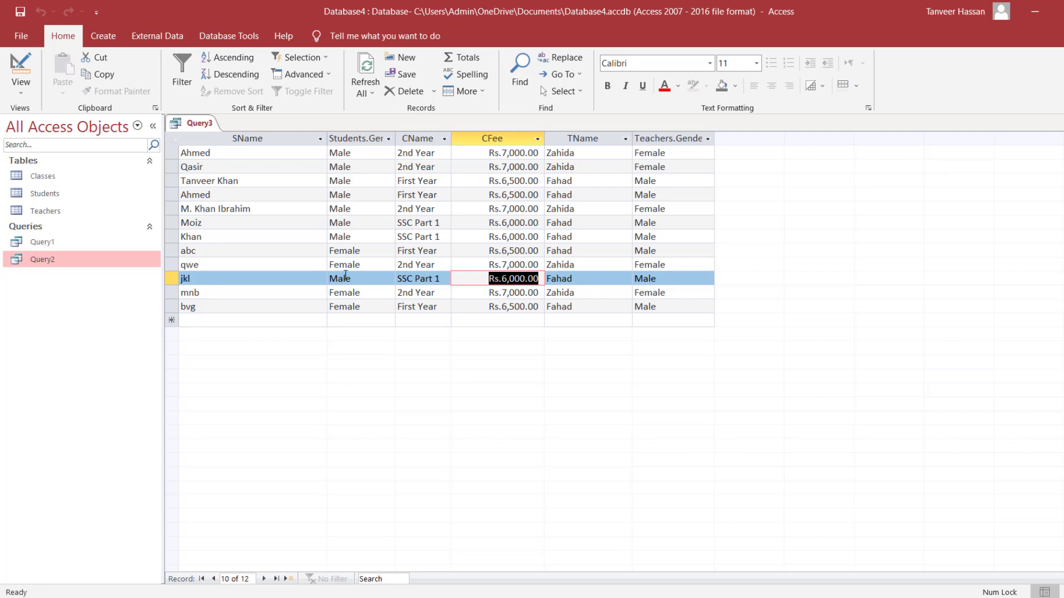
Step: Return to Design view and clear the criteria from CFee and Students.Gender
{"action": "left_click", "coordinate": [18, 72]}
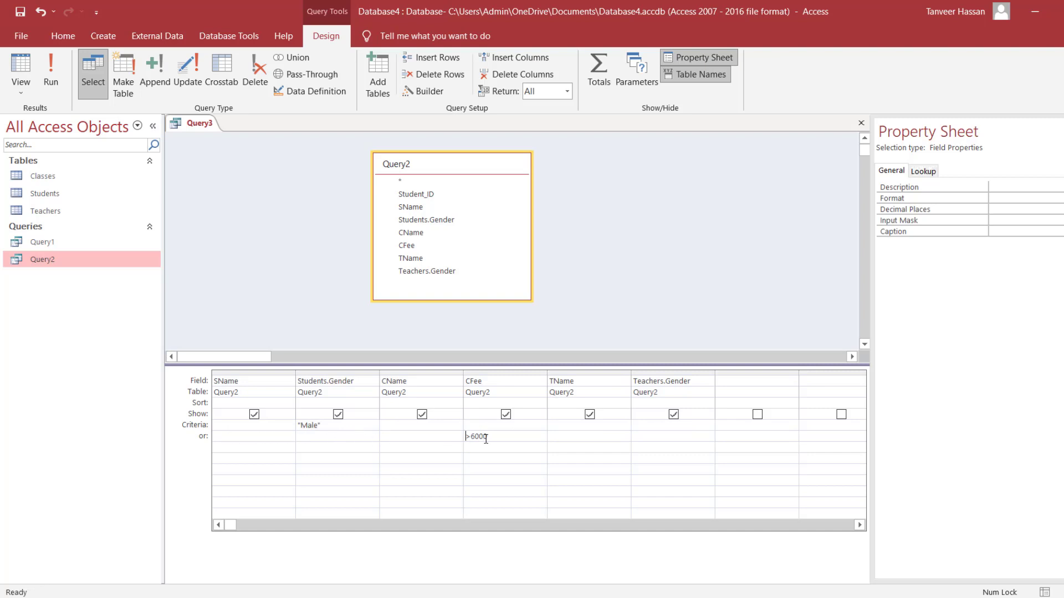
{"action": "left_click_drag", "start_coordinate": [515, 436], "coordinate": [439, 441]}
{"action": "key", "text": "Delete"}
{"action": "left_click_drag", "start_coordinate": [323, 426], "coordinate": [291, 428]}
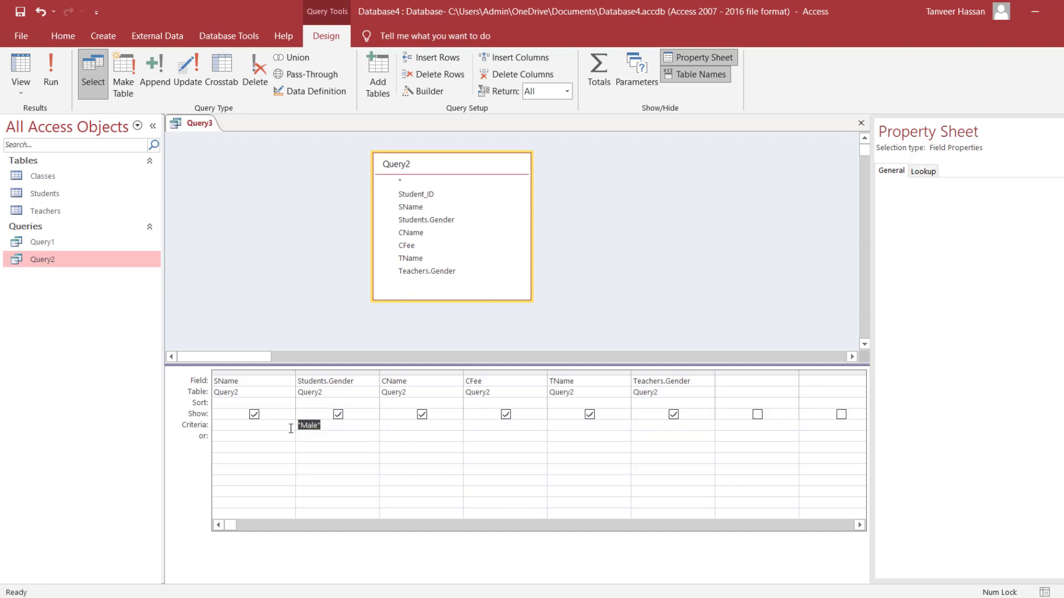
{"action": "key", "text": "Delete"}
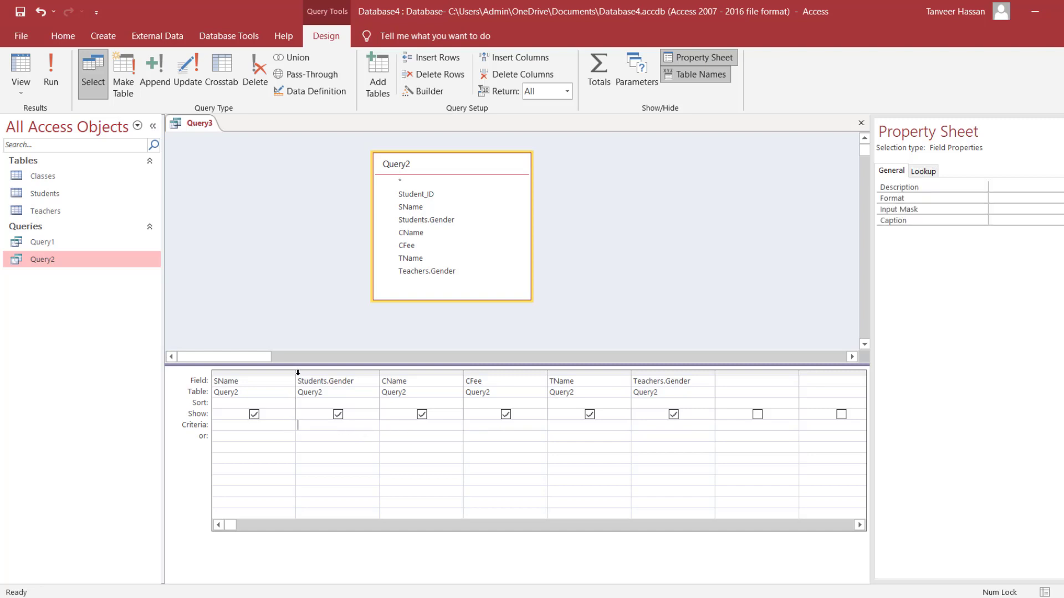
Step: Widen the SName column in the design grid, enter a student's name as its criterion and run the query
{"action": "left_click_drag", "start_coordinate": [295, 372], "coordinate": [341, 373]}
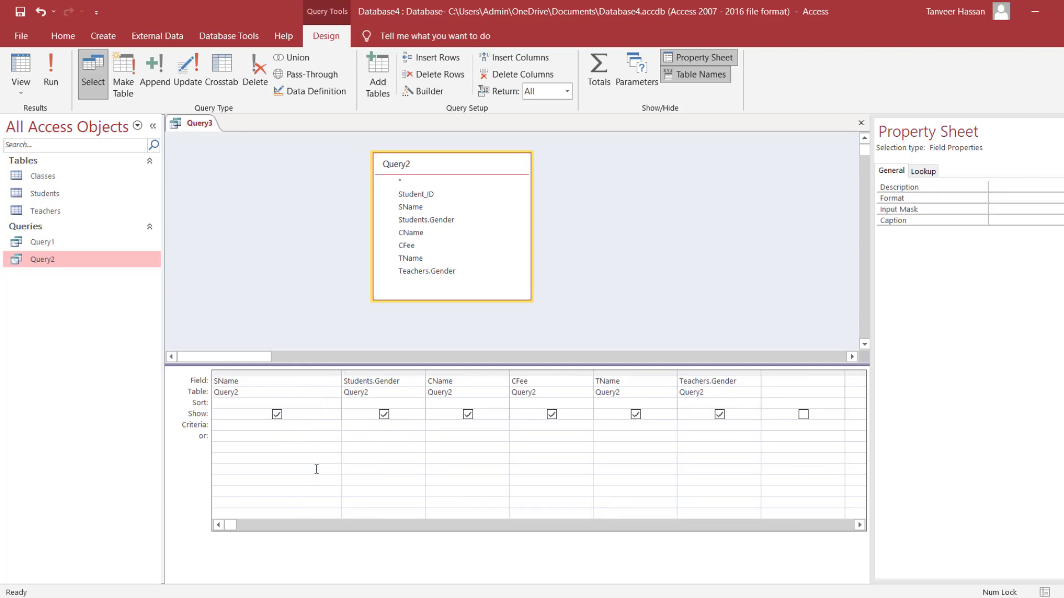
{"action": "type", "text": "\"Khan"}
{"action": "left_click", "coordinate": [50, 72]}
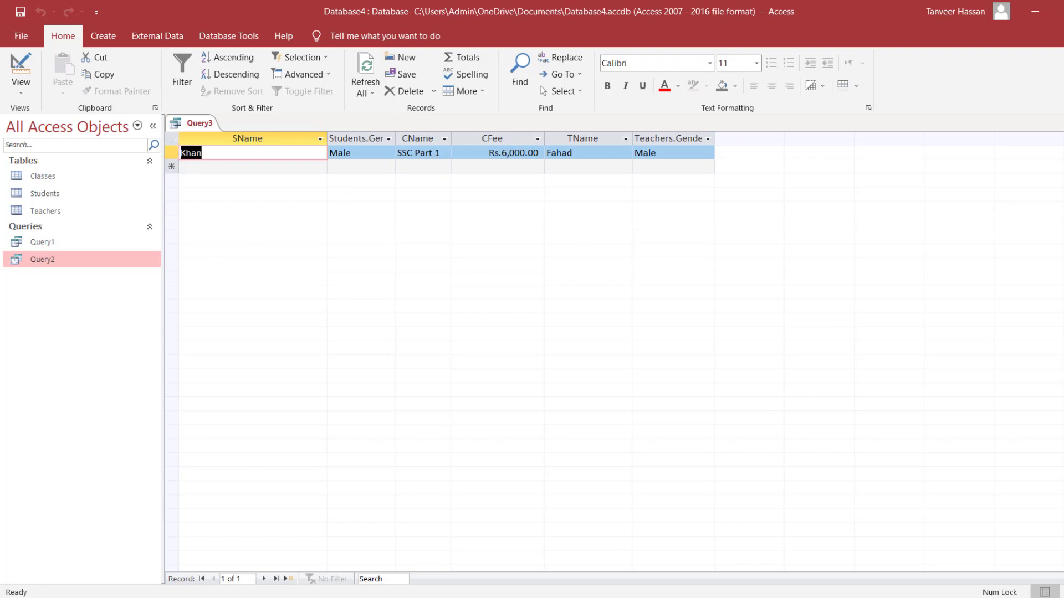
Step: Remove the name criterion from SName and display the unfiltered records in Datasheet view
{"action": "left_click", "coordinate": [21, 70]}
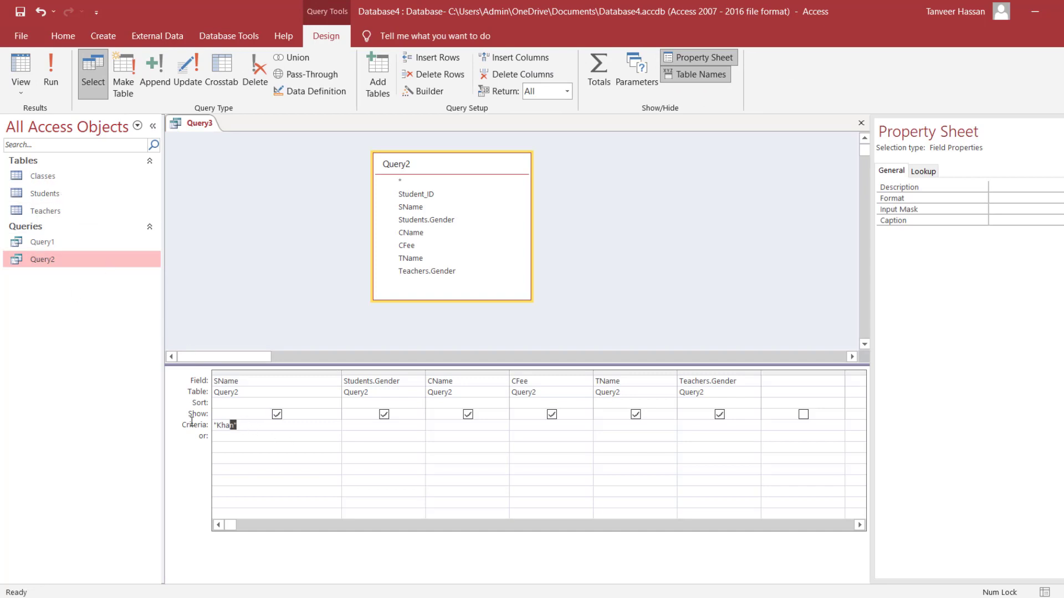
{"action": "left_click_drag", "start_coordinate": [237, 425], "coordinate": [166, 421]}
{"action": "left_click", "coordinate": [21, 64]}
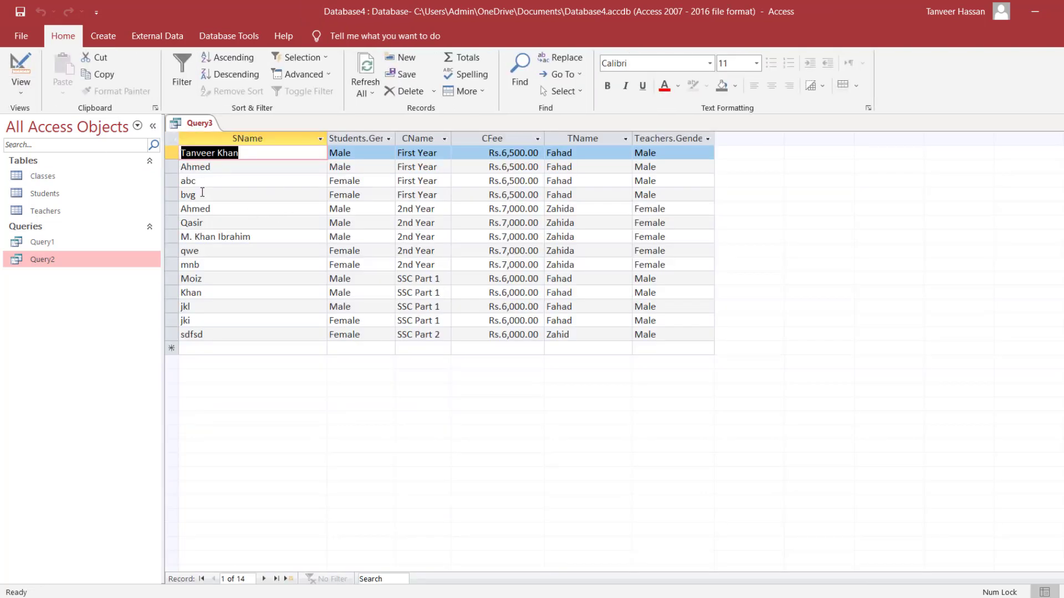
Step: Compare the SName entries where the searched name is only part of the value with the one that matches exactly
{"action": "left_click_drag", "start_coordinate": [251, 153], "coordinate": [181, 152]}
{"action": "left_click", "coordinate": [242, 154]}
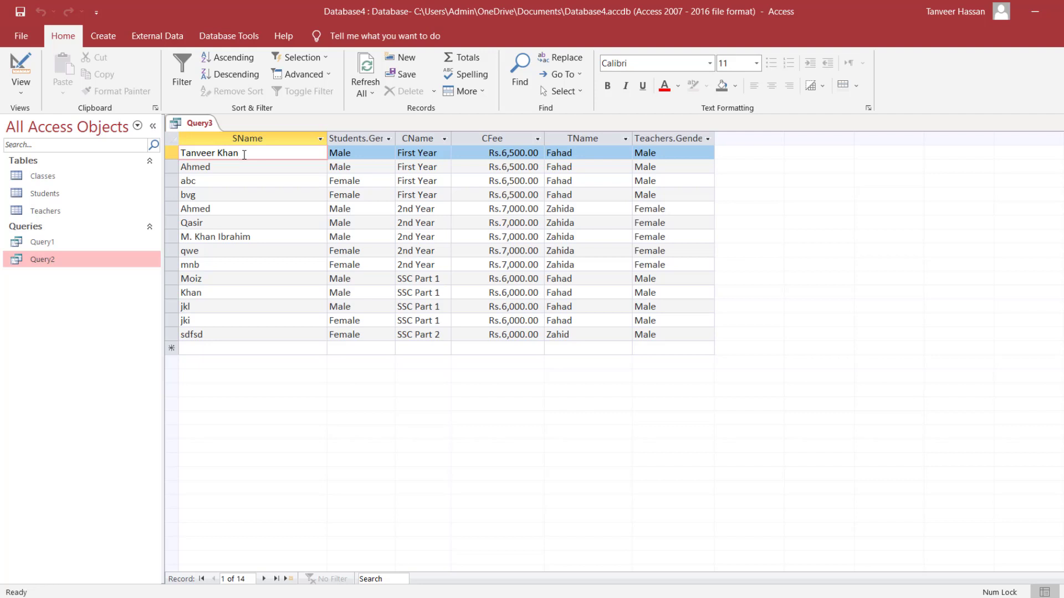
{"action": "left_click_drag", "start_coordinate": [244, 154], "coordinate": [175, 150]}
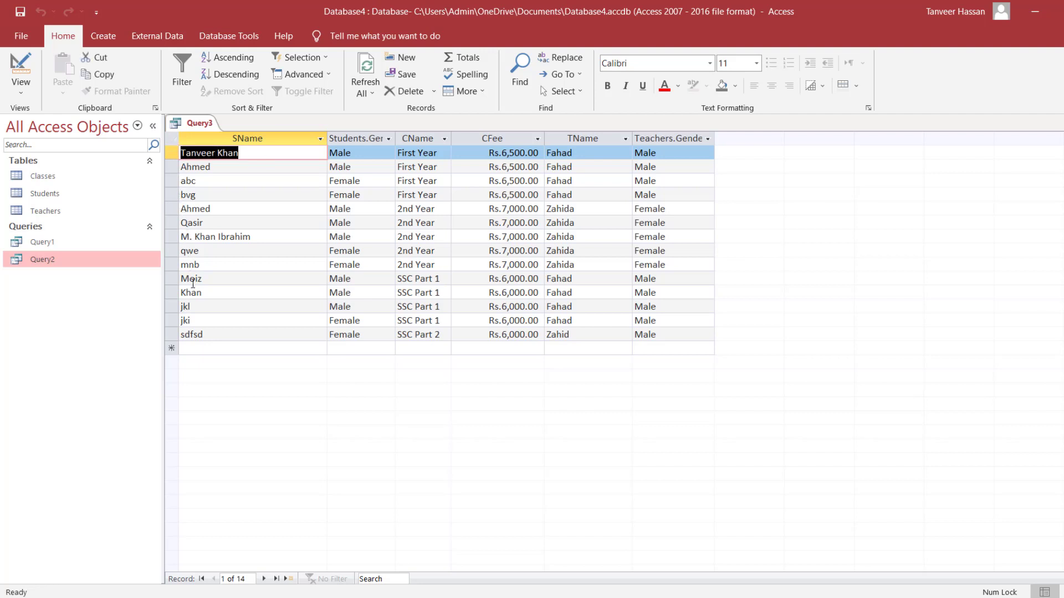
{"action": "left_click_drag", "start_coordinate": [208, 291], "coordinate": [176, 292]}
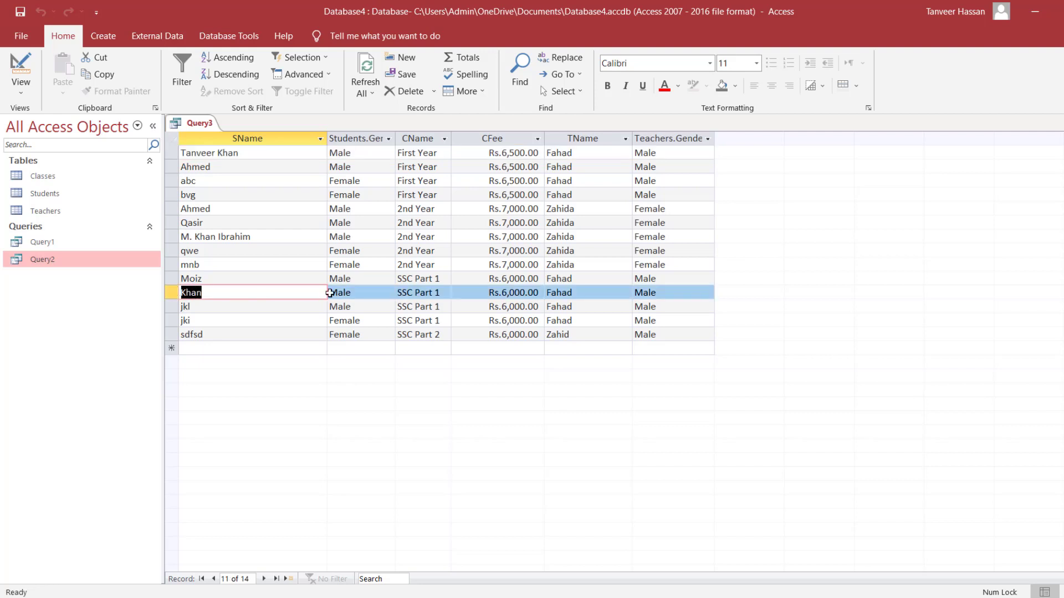
Step: Append the letter A to the SName value that exactly equals the searched surname and return the query to Design view
{"action": "left_click", "coordinate": [227, 294]}
{"action": "type", "text": "A"}
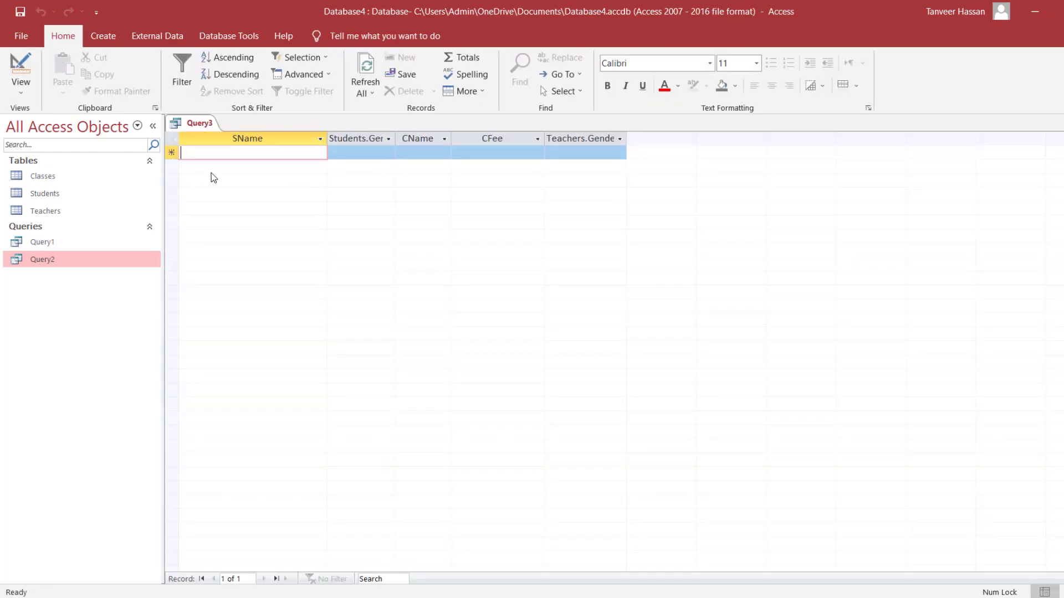
{"action": "left_click", "coordinate": [21, 70]}
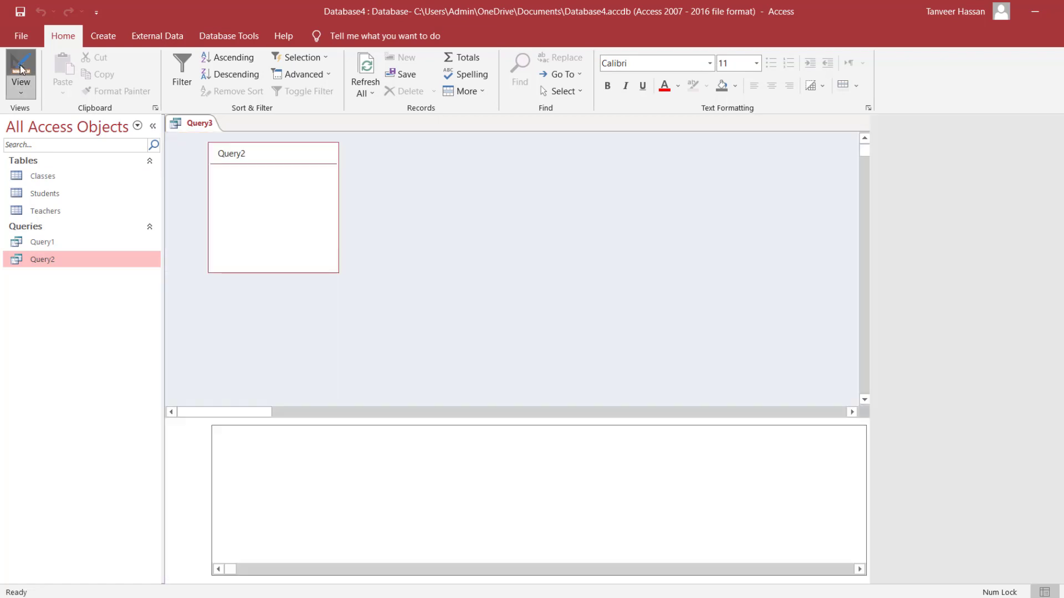
Step: Open the Students table, check where the searched surname occurs within the SName values and close the table
{"action": "double_click", "coordinate": [53, 192]}
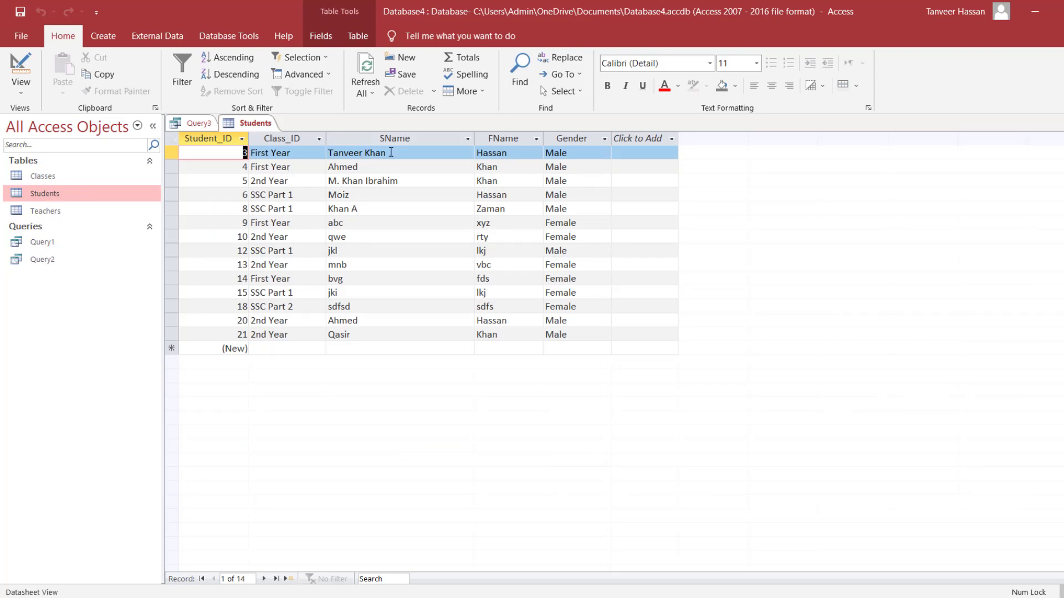
{"action": "double_click", "coordinate": [349, 180]}
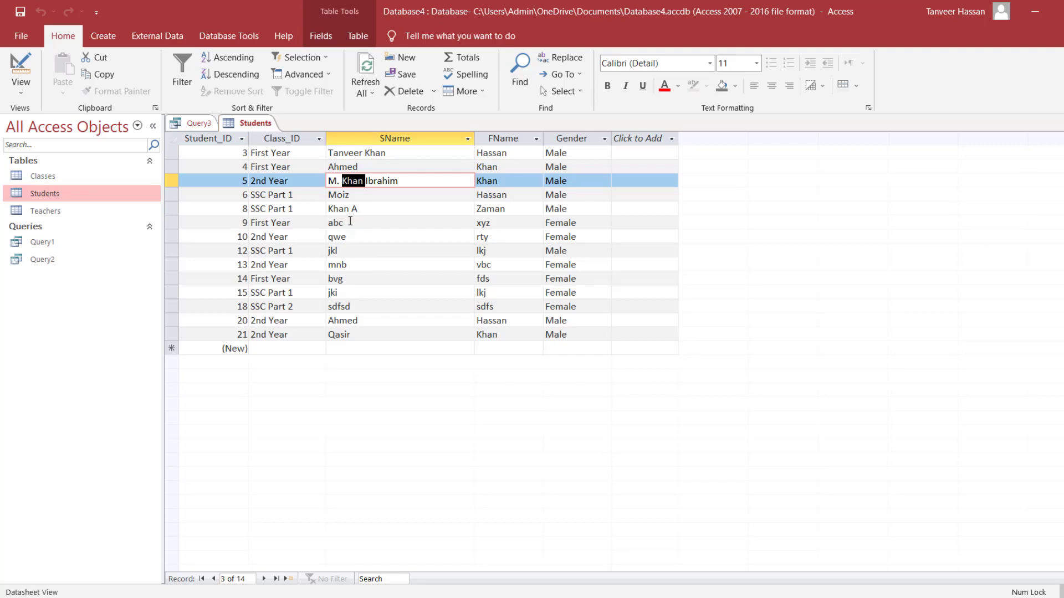
{"action": "left_click_drag", "start_coordinate": [351, 209], "coordinate": [326, 210]}
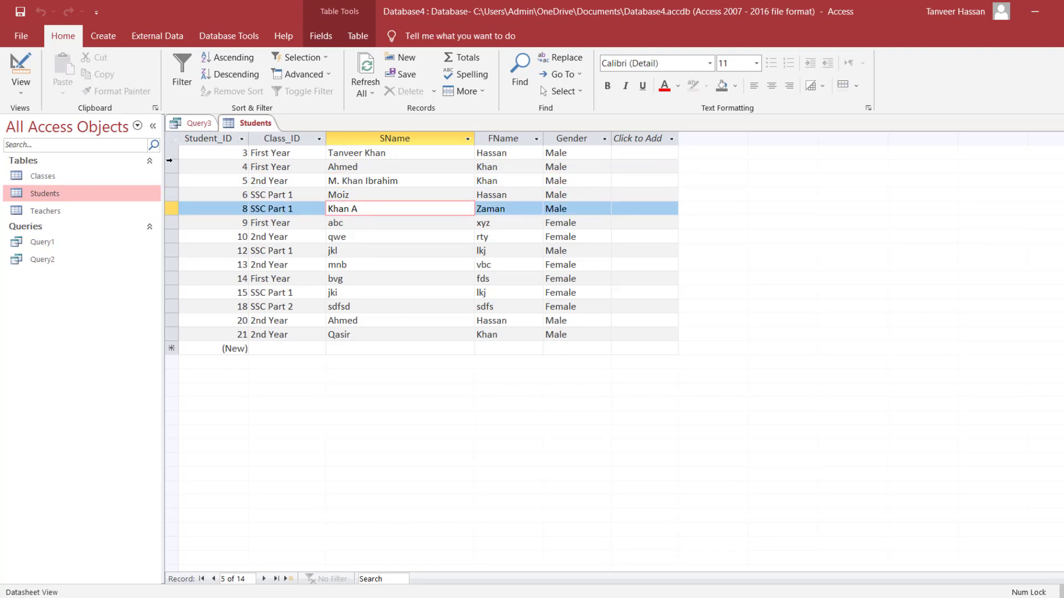
{"action": "left_click", "coordinate": [21, 67]}
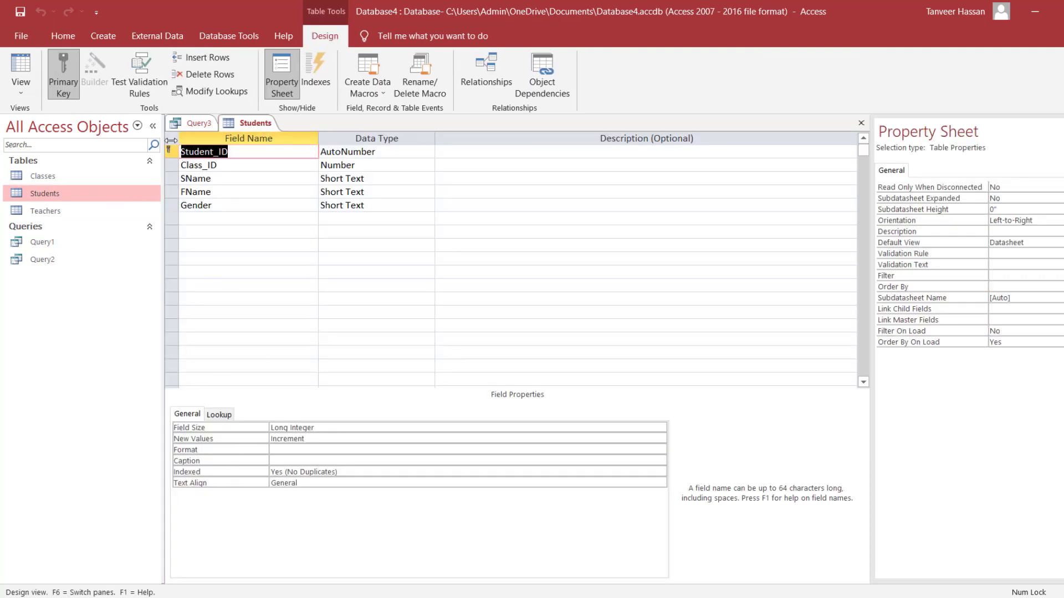
{"action": "left_click", "coordinate": [860, 123]}
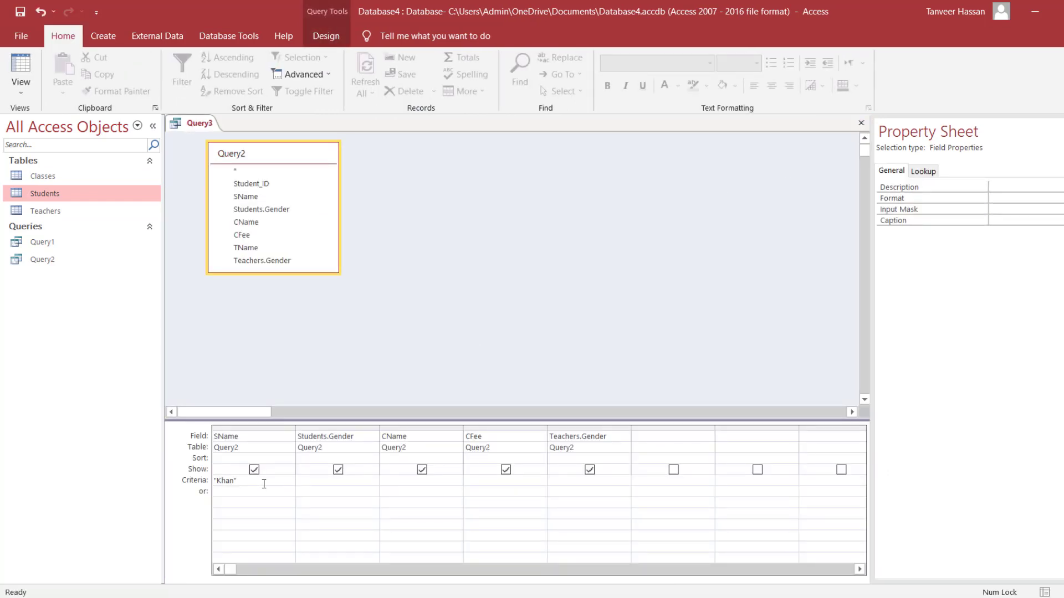
Step: Replace the SName criterion with a Like pattern that has a * wildcard before the surname, and run the query
{"action": "left_click", "coordinate": [242, 481]}
{"action": "key", "text": "BackSpace"}
{"action": "key", "text": "BackSpace"}
{"action": "key", "text": "BackSpace"}
{"action": "key", "text": "BackSpace"}
{"action": "key", "text": "BackSpace"}
{"action": "key", "text": "BackSpace"}
{"action": "type", "text": "Like"}
{"action": "type", "text": "\"Khan"}
{"action": "type", "text": "*"}
{"action": "left_click", "coordinate": [234, 480]}
{"action": "type", "text": "*"}
{"action": "left_click", "coordinate": [21, 65]}
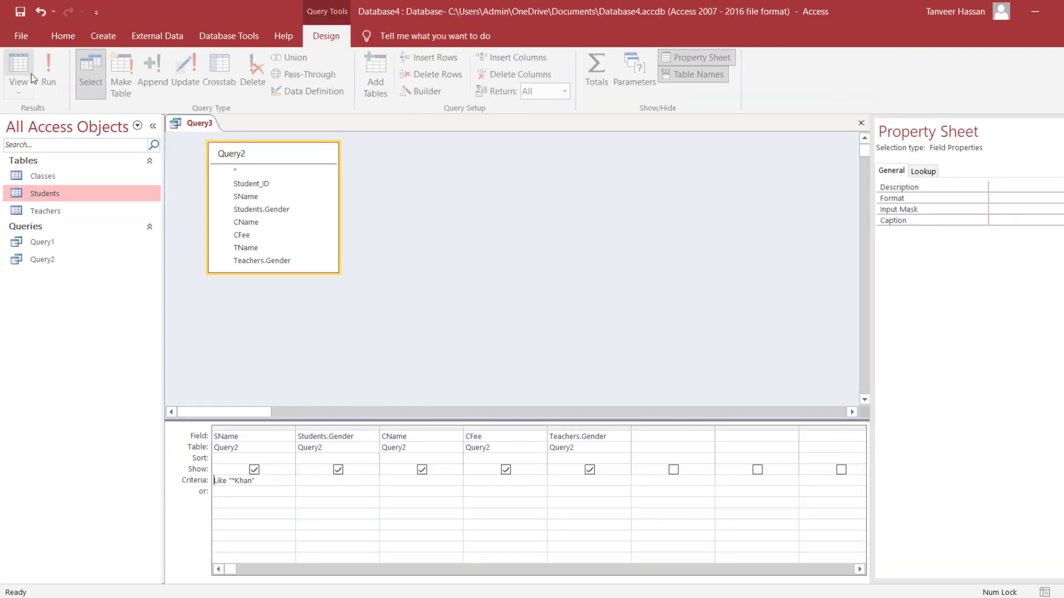
{"action": "left_click", "coordinate": [27, 72]}
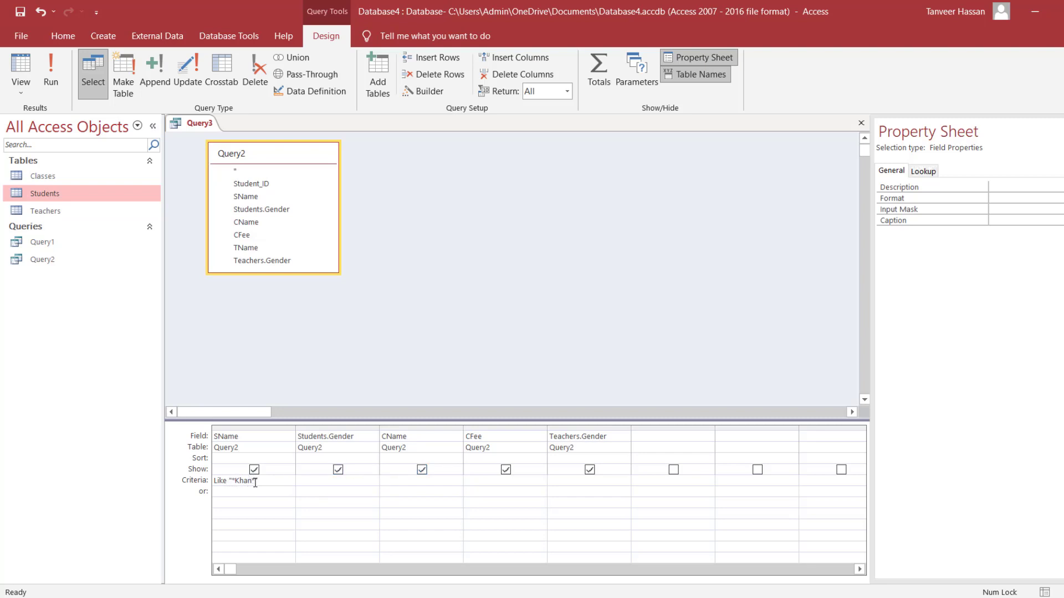
Step: Add a trailing * wildcard to the SName Like pattern, and examine where the surname occurs in the matching records
{"action": "left_click_drag", "start_coordinate": [235, 481], "coordinate": [251, 485]}
{"action": "left_click", "coordinate": [22, 64]}
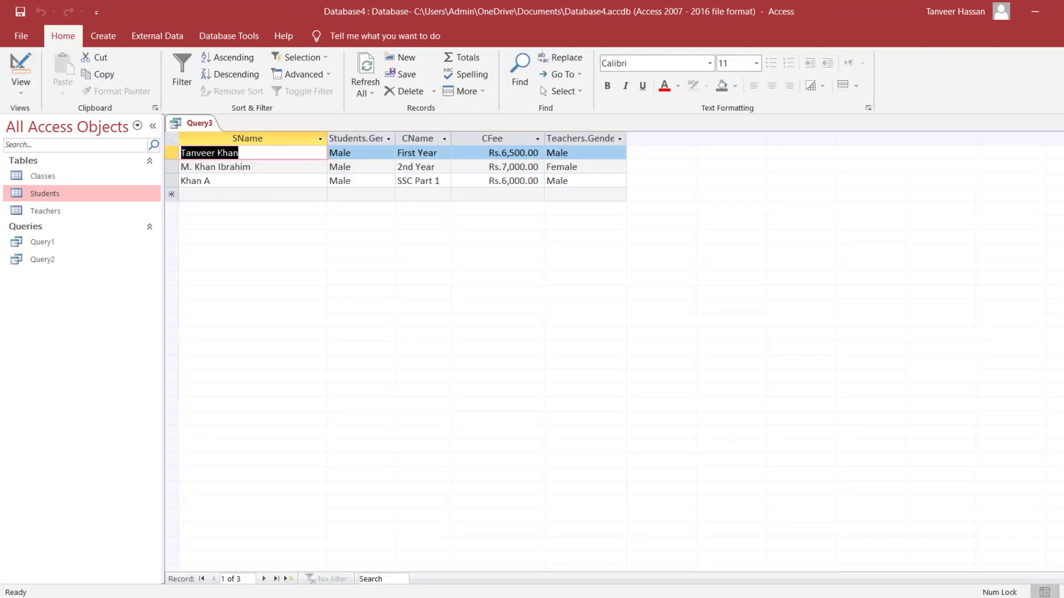
{"action": "double_click", "coordinate": [228, 153]}
{"action": "mouse_move", "coordinate": [195, 167]}
{"action": "left_mouse_down"}
{"action": "mouse_move", "coordinate": [216, 166]}
{"action": "mouse_move", "coordinate": [179, 180]}
{"action": "left_mouse_up"}
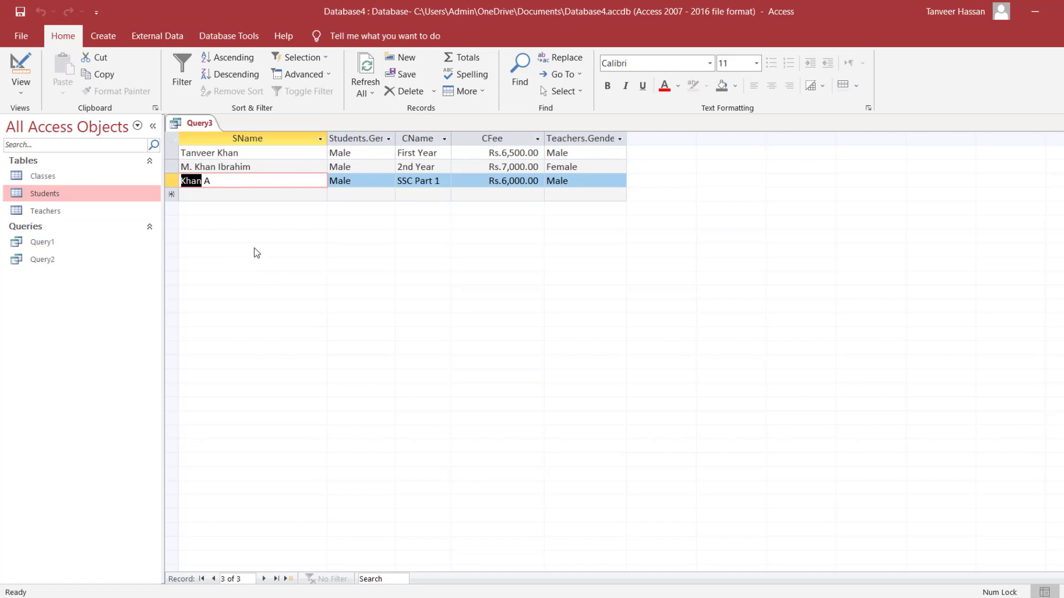
{"action": "left_click", "coordinate": [21, 64]}
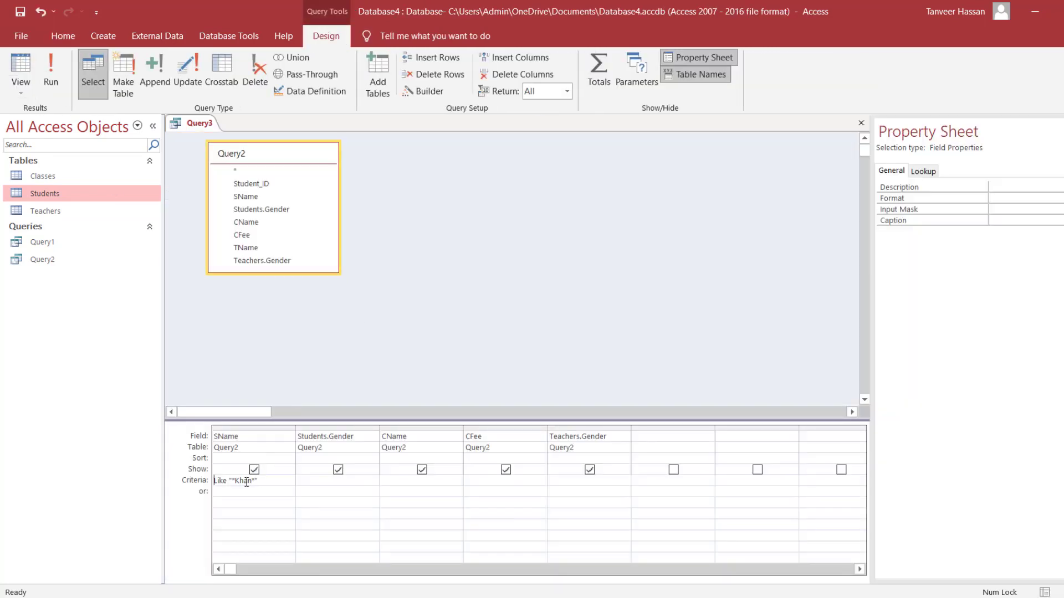
Step: Clear the wildcard Like criterion from the SName column
{"action": "left_click_drag", "start_coordinate": [234, 480], "coordinate": [252, 480]}
{"action": "left_click", "coordinate": [200, 480]}
{"action": "key", "text": "Delete"}
{"action": "type", "text": "[Enter Na"}
{"action": "type", "text": "me"}
{"action": "type", "text": ":]"}
{"action": "key", "text": "BackSpace"}
{"action": "key", "text": "BackSpace"}
{"action": "key", "text": "BackSpace"}
{"action": "key", "text": "BackSpace"}
{"action": "key", "text": "BackSpace"}
{"action": "key", "text": "BackSpace"}
{"action": "key", "text": "BackSpace"}
{"action": "key", "text": "BackSpace"}
{"action": "key", "text": "BackSpace"}
{"action": "key", "text": "BackSpace"}
{"action": "key", "text": "BackSpace"}
{"action": "key", "text": "BackSpace"}
{"action": "key", "text": "BackSpace"}
Step: Set the Students.Gender criterion to the parameter prompt [Enter Gender:] and run the query with the value Male
{"action": "left_click", "coordinate": [365, 480]}
{"action": "type", "text": "[Enter Gender\"]"}
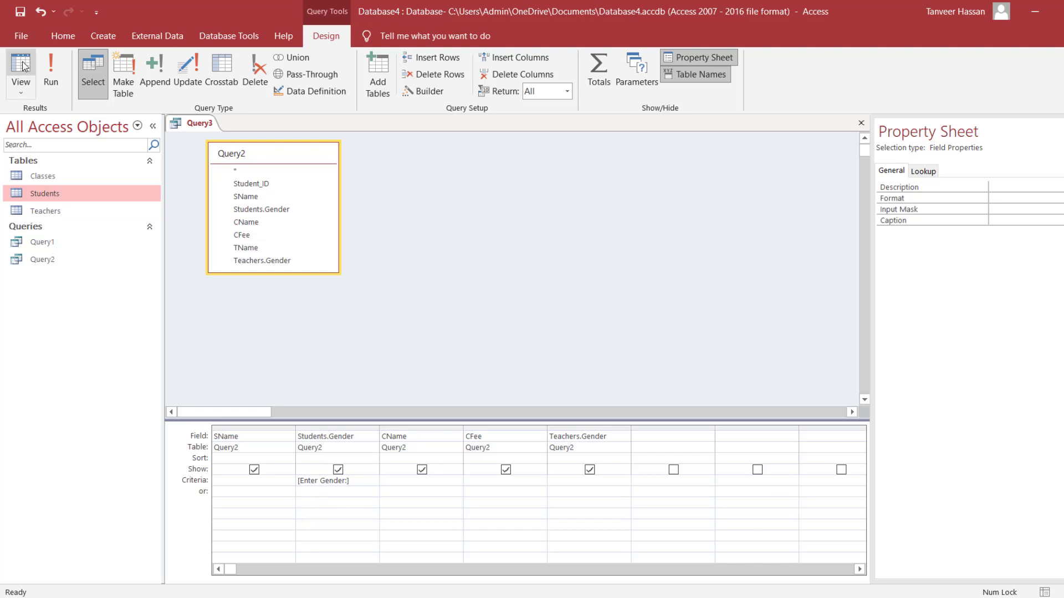
{"action": "left_click", "coordinate": [40, 82]}
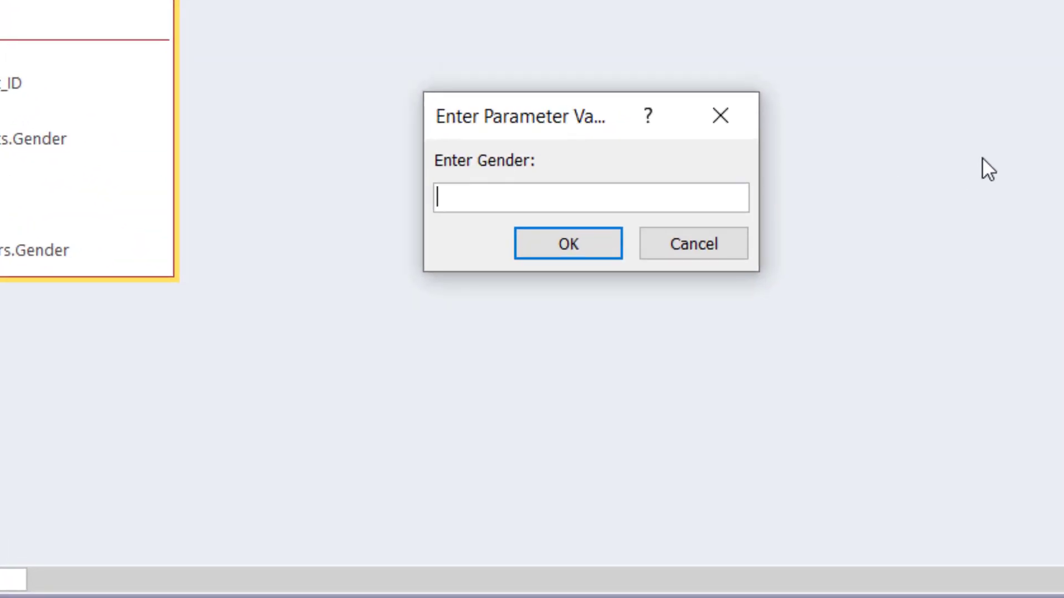
{"action": "type", "text": "Male"}
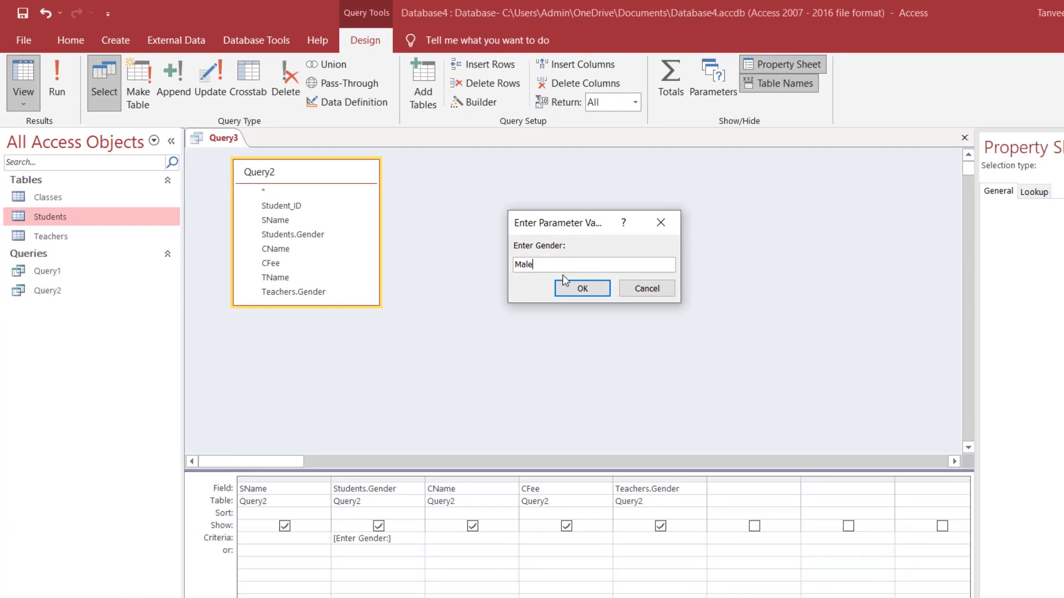
{"action": "left_click", "coordinate": [569, 289]}
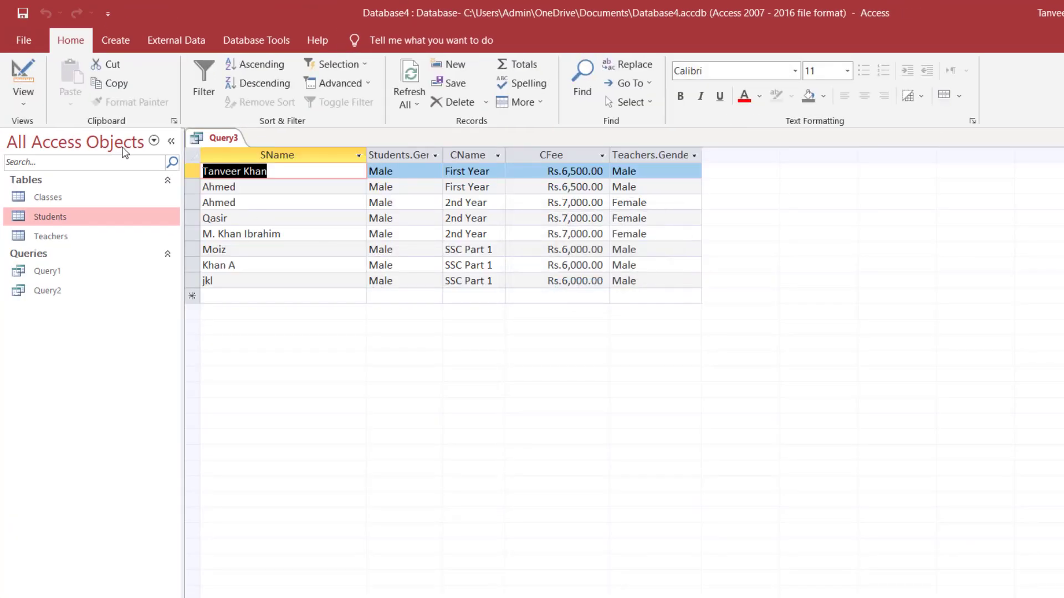
Step: Return to Design view and rerun the gender parameter query with the value Female
{"action": "left_click", "coordinate": [23, 76]}
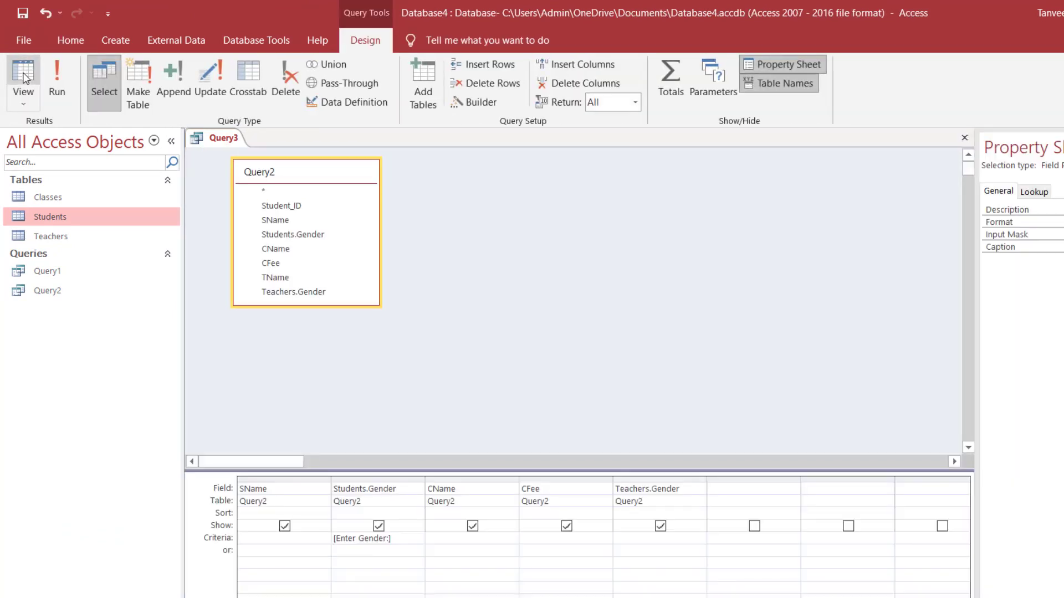
{"action": "left_click", "coordinate": [24, 77]}
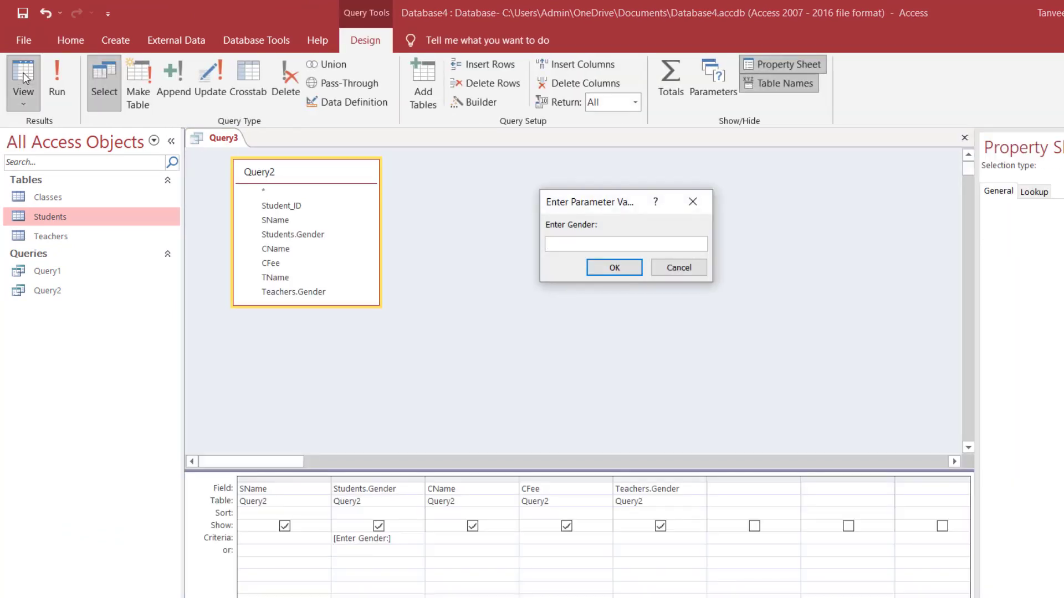
{"action": "type", "text": "Female"}
{"action": "left_click", "coordinate": [630, 268]}
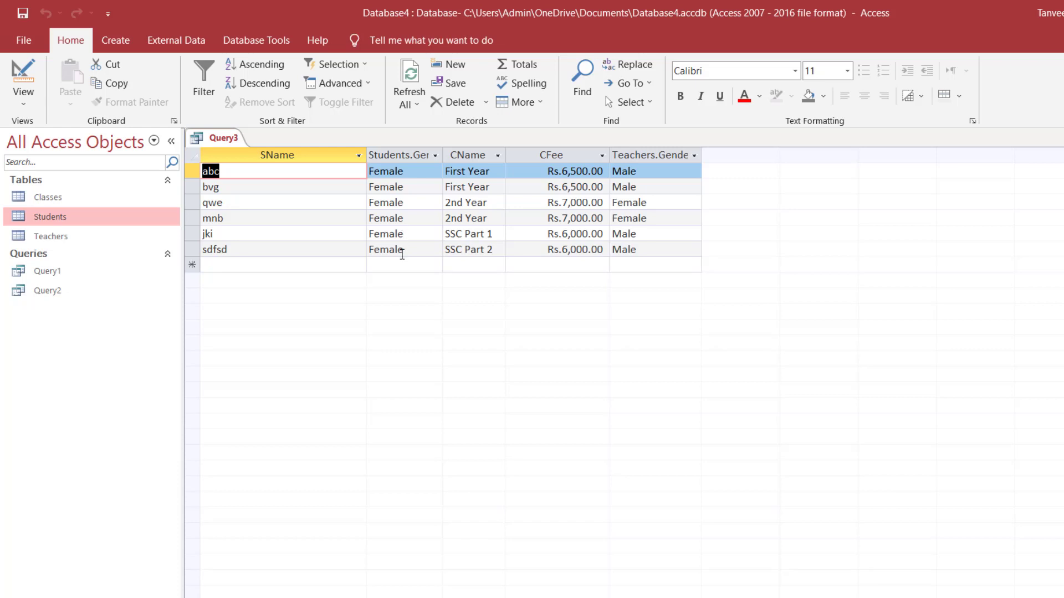
Step: Move the [Enter Gender:] criterion from Students.Gender to the SName column in Design view
{"action": "left_click", "coordinate": [23, 78]}
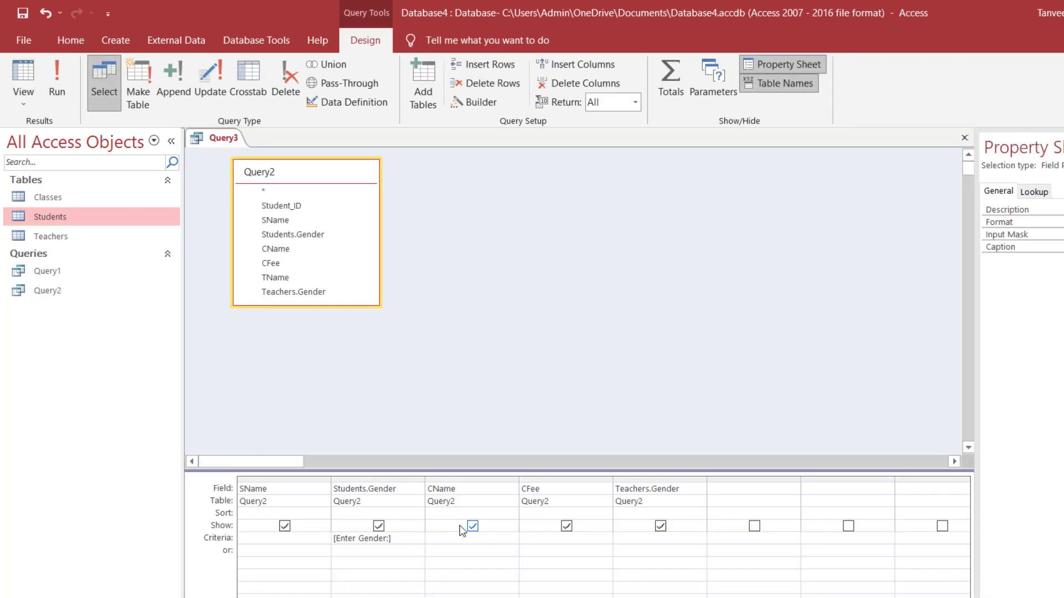
{"action": "left_click_drag", "start_coordinate": [391, 537], "coordinate": [320, 537]}
{"action": "left_click", "coordinate": [415, 538]}
{"action": "left_click_drag", "start_coordinate": [408, 538], "coordinate": [314, 539]}
{"action": "key", "text": "ctrl+x"}
{"action": "left_click", "coordinate": [247, 541]}
{"action": "key", "text": "ctrl+v"}
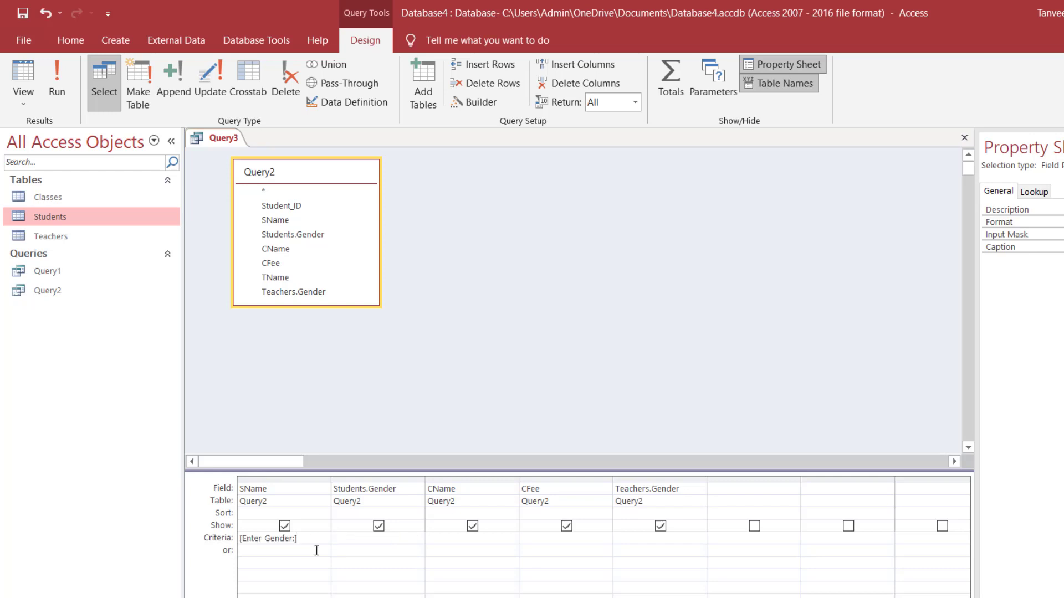
Step: Change the SName prompt to [Enter Name:] and run the query with a student's surname as the parameter value
{"action": "left_click", "coordinate": [265, 538]}
{"action": "key", "text": "Delete"}
{"action": "key", "text": "Delete"}
{"action": "key", "text": "Delete"}
{"action": "key", "text": "Delete"}
{"action": "key", "text": "Delete"}
{"action": "key", "text": "Delete"}
{"action": "type", "text": "Name"}
{"action": "left_click", "coordinate": [31, 81]}
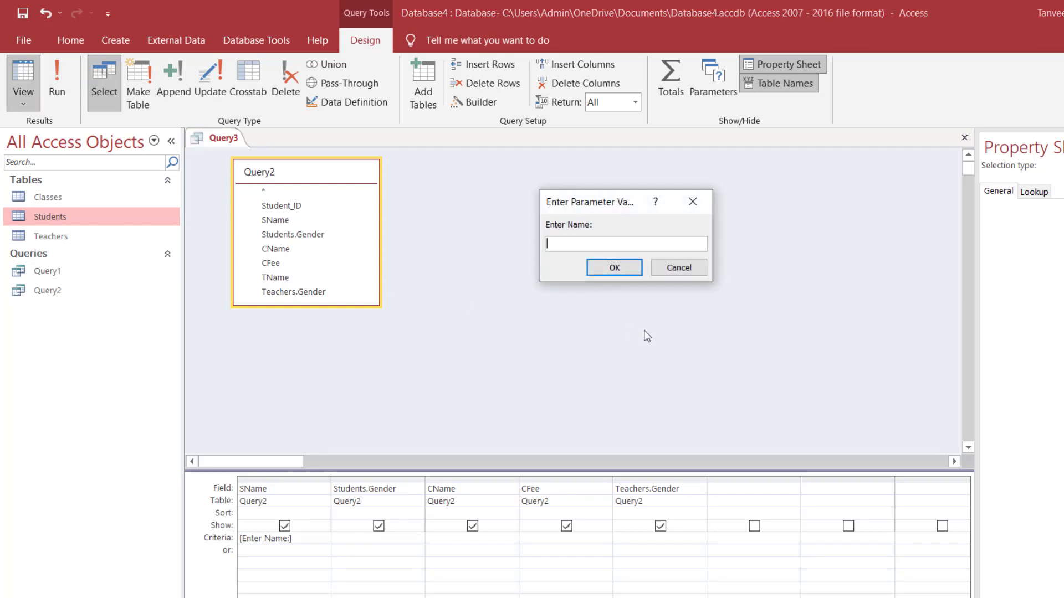
{"action": "type", "text": "Khan"}
{"action": "left_click", "coordinate": [614, 268]}
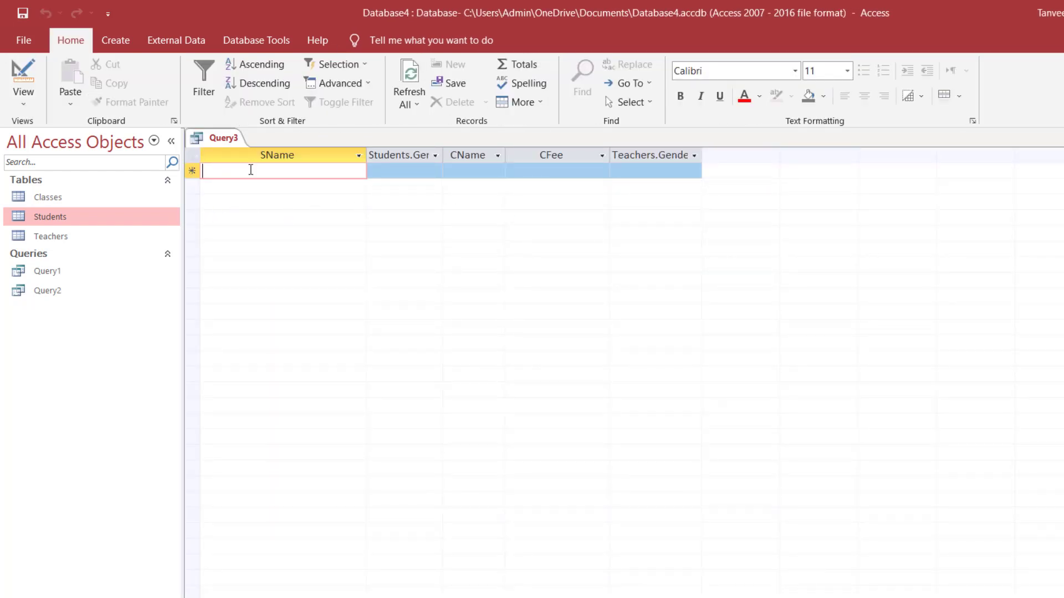
Step: Try prefixing the SName prompt with Like, as Like [Enter Name:], and run the query with the student's surname
{"action": "left_click", "coordinate": [23, 75]}
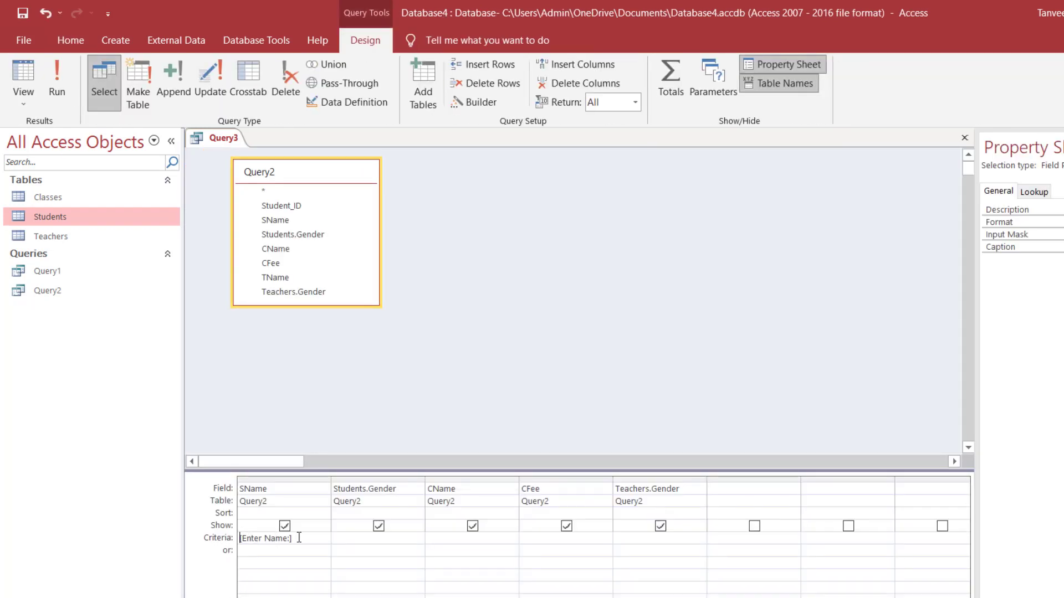
{"action": "left_click", "coordinate": [241, 538]}
{"action": "type", "text": "Like"}
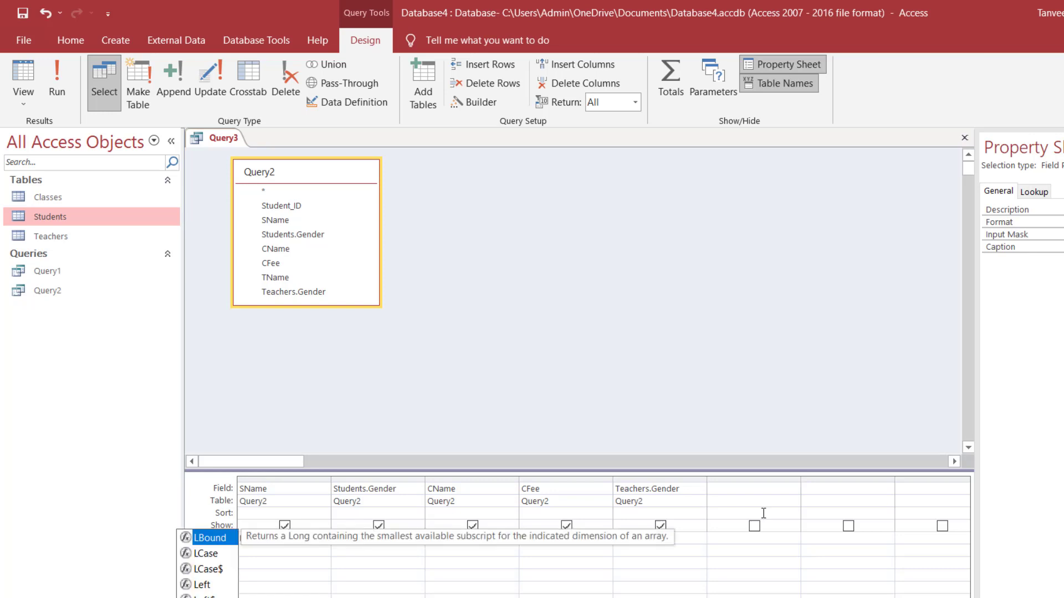
{"action": "left_click", "coordinate": [306, 550]}
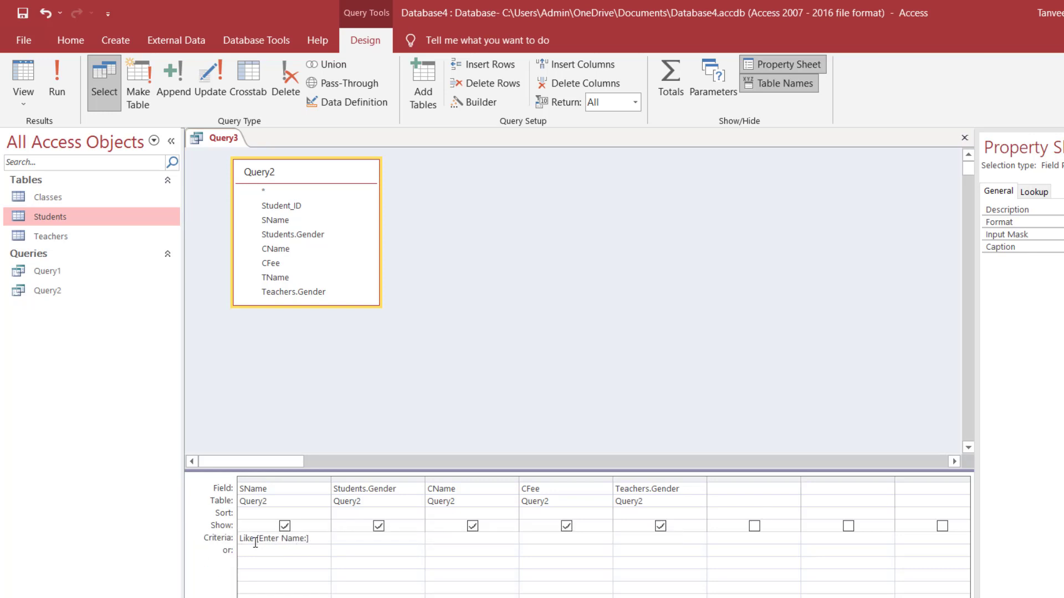
{"action": "left_click", "coordinate": [20, 76]}
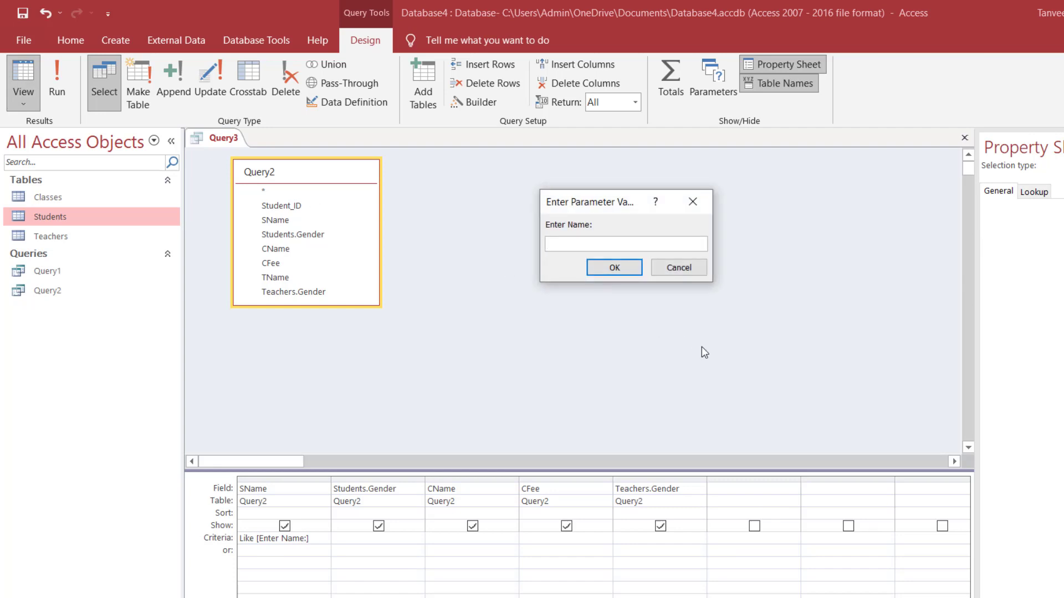
{"action": "type", "text": "khan"}
{"action": "key", "text": "Return"}
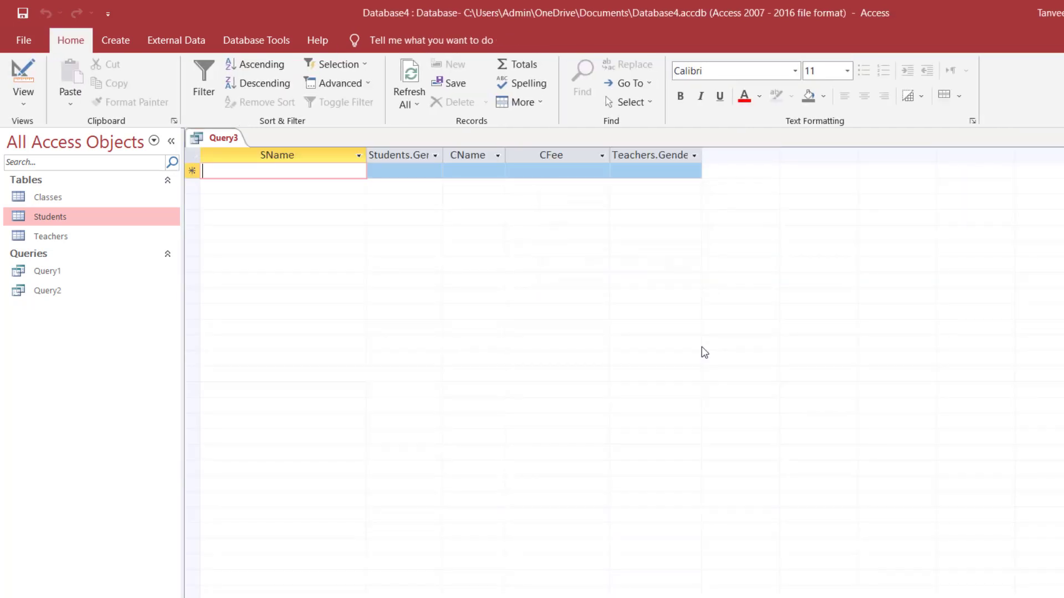
Step: Try enclosing the prompt in wildcards, as Like "*[Enter Name:]*", in the SName criterion and run the query
{"action": "left_click", "coordinate": [21, 71]}
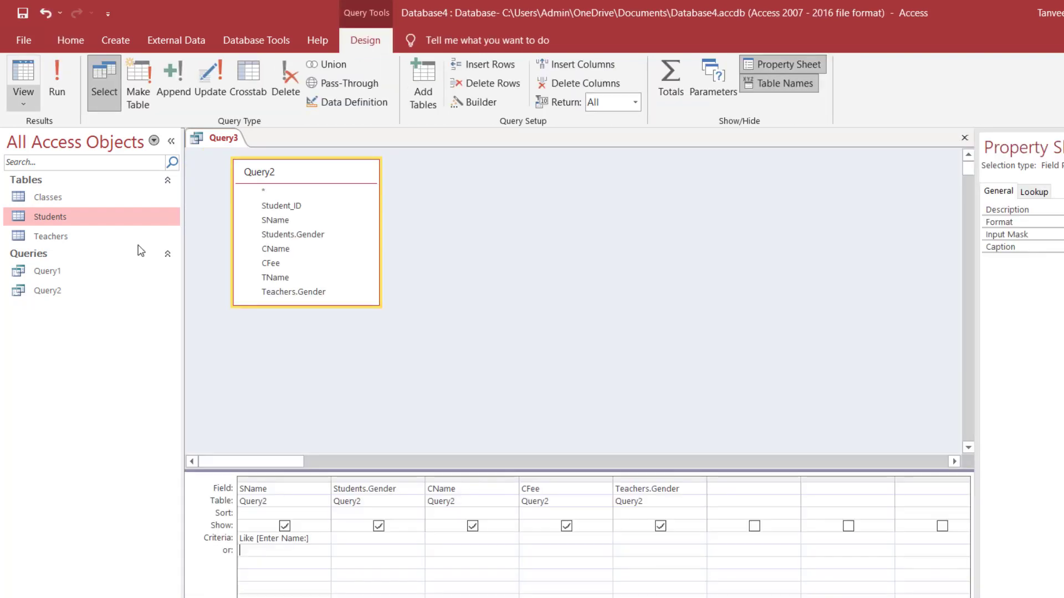
{"action": "left_click", "coordinate": [315, 541]}
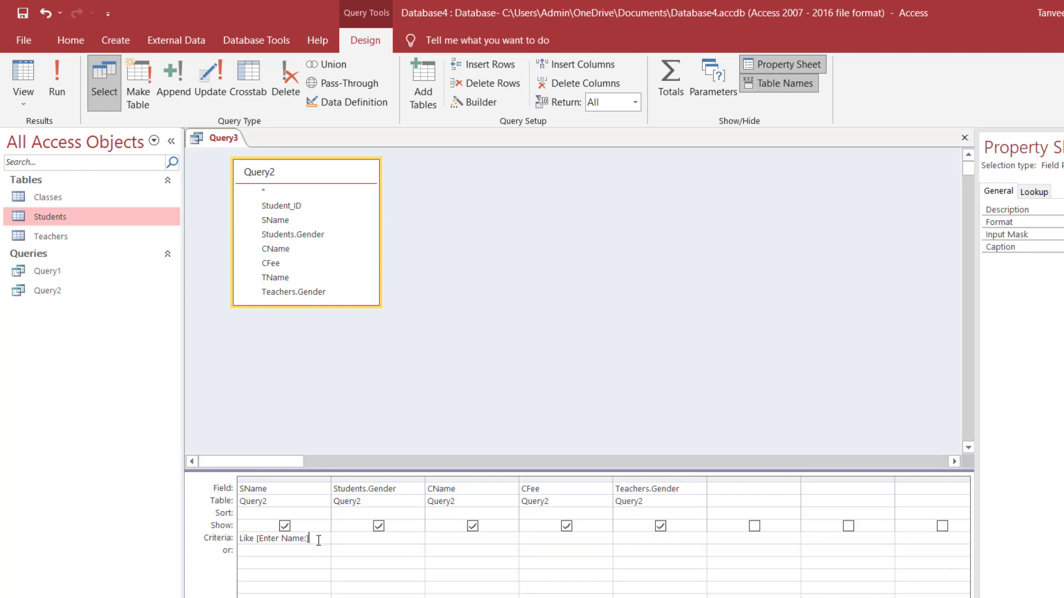
{"action": "left_click", "coordinate": [257, 539]}
{"action": "type", "text": "*"}
{"action": "key", "text": "Right"}
{"action": "key", "text": "Right"}
{"action": "key", "text": "Right"}
{"action": "key", "text": "Right"}
{"action": "key", "text": "Right"}
{"action": "key", "text": "Right"}
{"action": "key", "text": "Right"}
{"action": "key", "text": "Right"}
{"action": "key", "text": "Right"}
{"action": "key", "text": "Right"}
{"action": "key", "text": "Right"}
{"action": "key", "text": "Delete"}
{"action": "type", "text": ":"}
{"action": "left_click", "coordinate": [21, 72]}
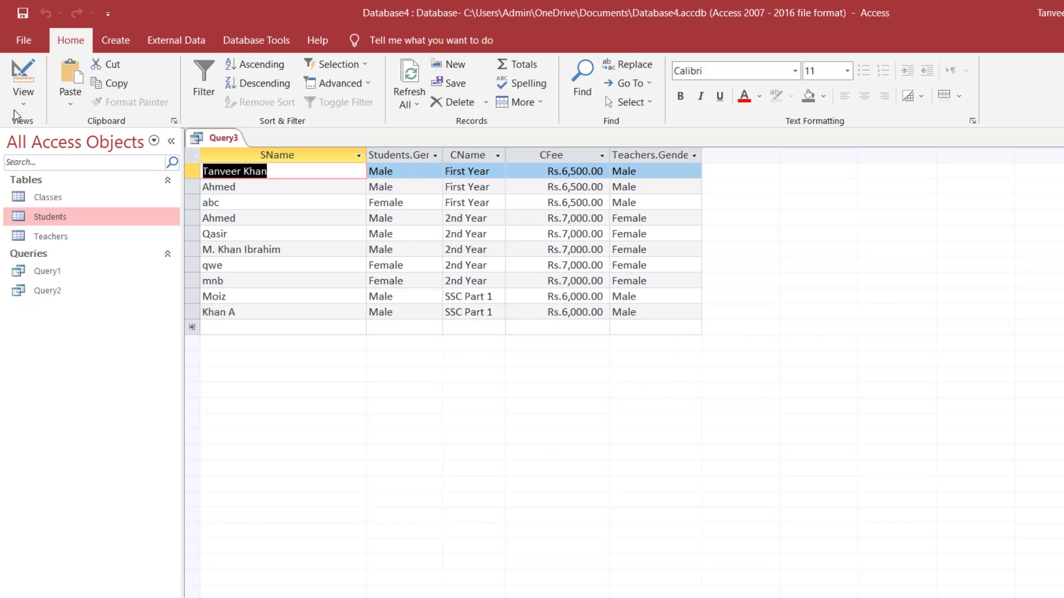
Step: Replace the SName criterion with a Like pattern enclosing the surname in * wildcards on both sides, and run the query
{"action": "left_click", "coordinate": [22, 78]}
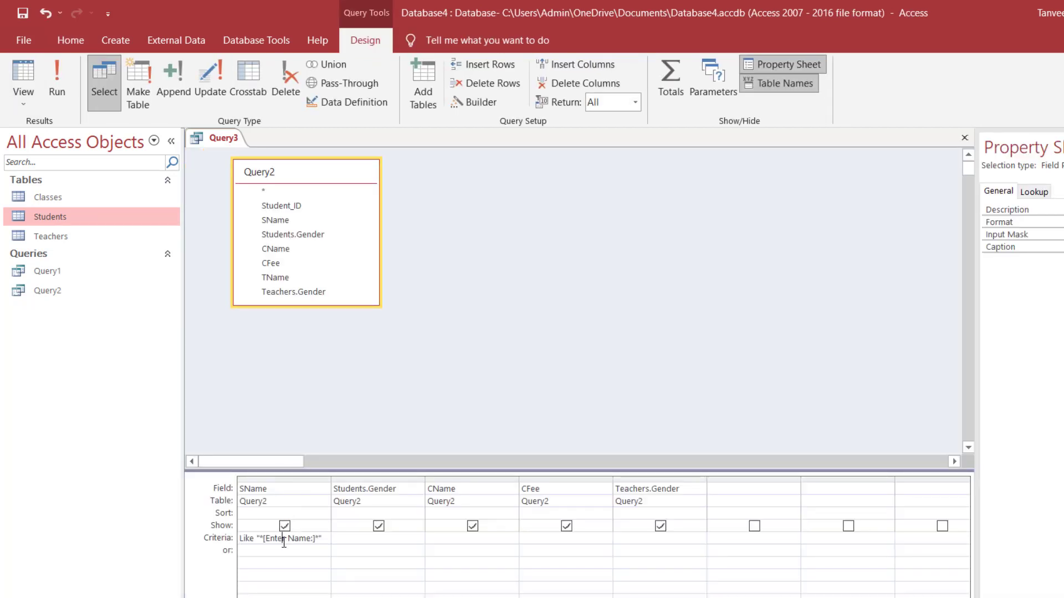
{"action": "left_click", "coordinate": [265, 541]}
{"action": "left_click_drag", "start_coordinate": [258, 540], "coordinate": [325, 541]}
{"action": "left_click", "coordinate": [325, 541]}
{"action": "key", "text": "BackSpace"}
{"action": "key", "text": "BackSpace"}
{"action": "key", "text": "BackSpace"}
{"action": "key", "text": "BackSpace"}
{"action": "key", "text": "BackSpace"}
{"action": "key", "text": "BackSpace"}
{"action": "key", "text": "BackSpace"}
{"action": "key", "text": "BackSpace"}
{"action": "key", "text": "BackSpace"}
{"action": "key", "text": "BackSpace"}
{"action": "key", "text": "BackSpace"}
{"action": "key", "text": "BackSpace"}
{"action": "key", "text": "BackSpace"}
{"action": "key", "text": "BackSpace"}
{"action": "key", "text": "BackSpace"}
{"action": "key", "text": "BackSpace"}
{"action": "key", "text": "BackSpace"}
{"action": "key", "text": "BackSpace"}
{"action": "key", "text": "BackSpace"}
{"action": "key", "text": "BackSpace"}
{"action": "type", "text": "\"Like \"\"Khan"}
{"action": "key", "text": "Left"}
{"action": "key", "text": "Left"}
{"action": "key", "text": "Left"}
{"action": "type", "text": "*"}
{"action": "left_click", "coordinate": [23, 78]}
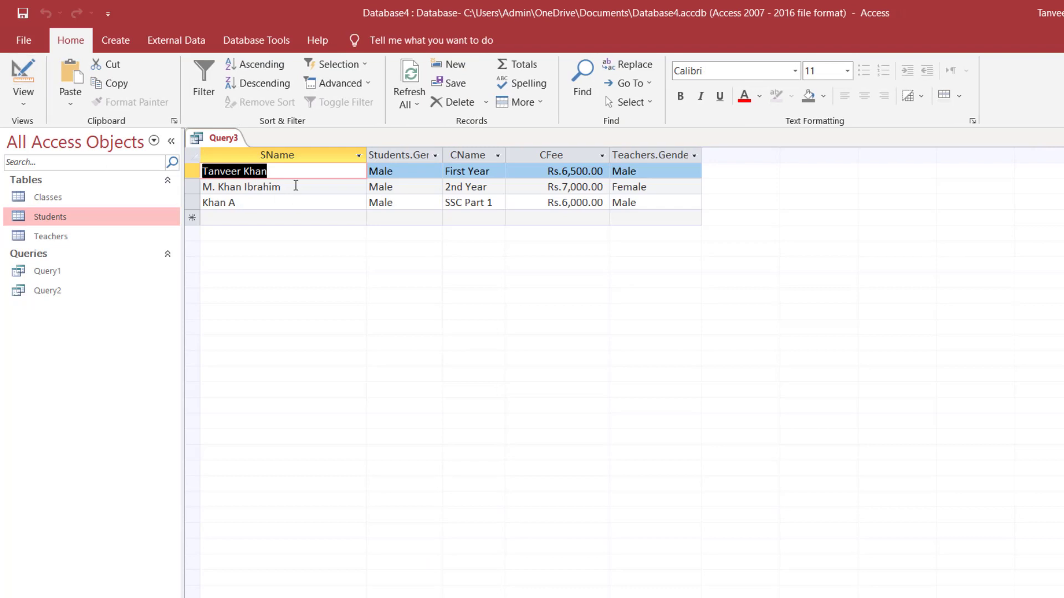
Step: Check where the surname appears in each matching SName entry and return to Design view
{"action": "double_click", "coordinate": [272, 170]}
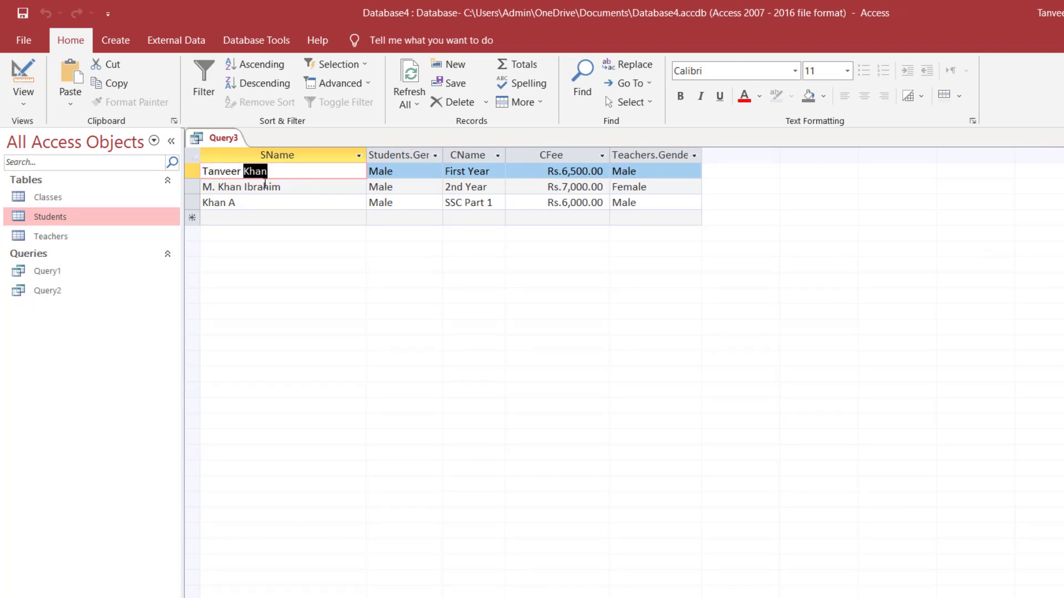
{"action": "left_click_drag", "start_coordinate": [217, 187], "coordinate": [243, 187]}
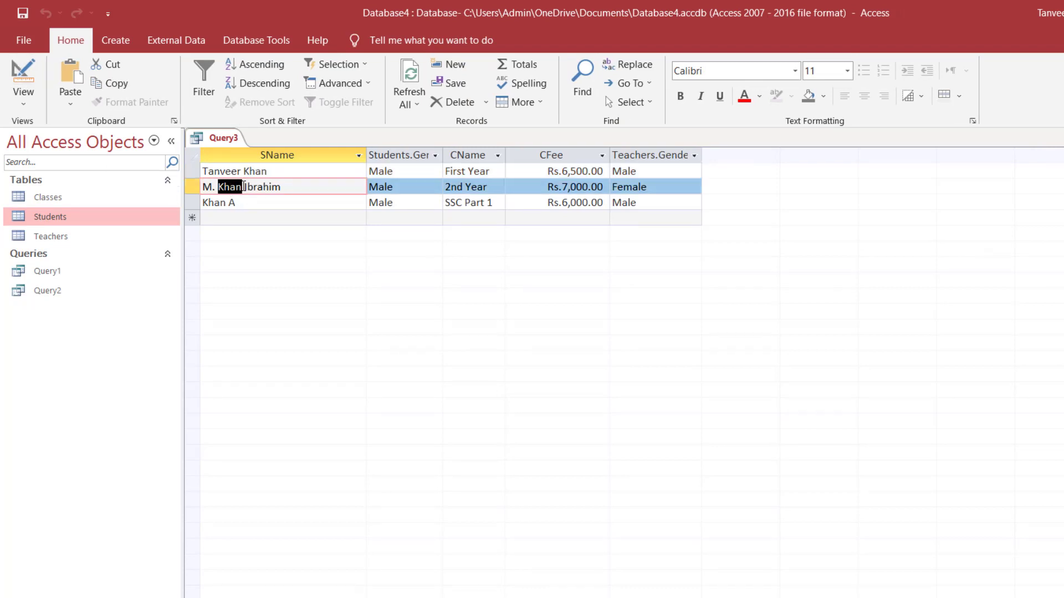
{"action": "left_click", "coordinate": [202, 202]}
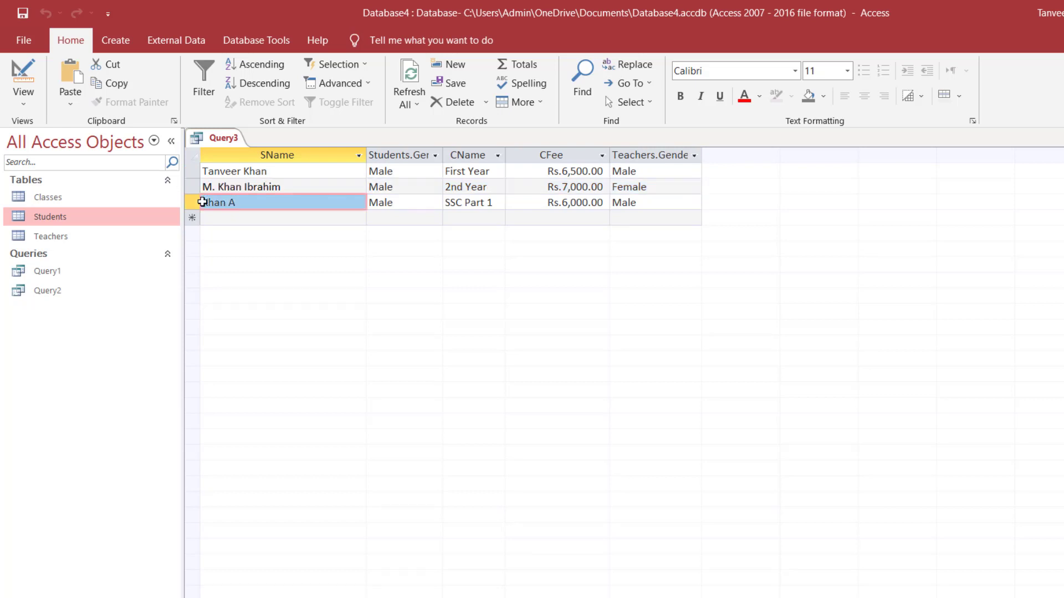
{"action": "left_click_drag", "start_coordinate": [202, 203], "coordinate": [228, 202]}
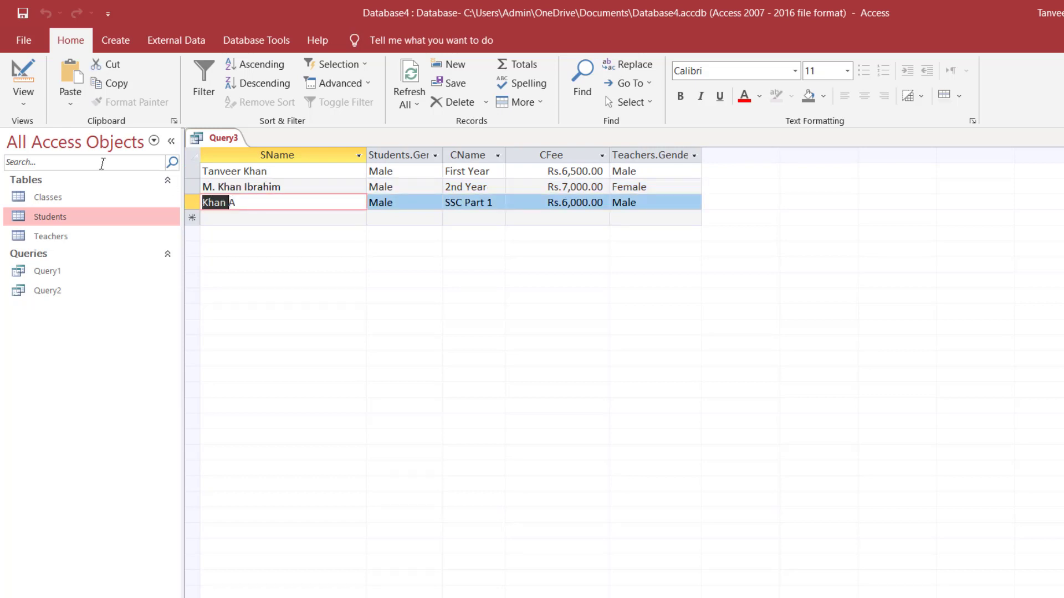
{"action": "left_click", "coordinate": [21, 75]}
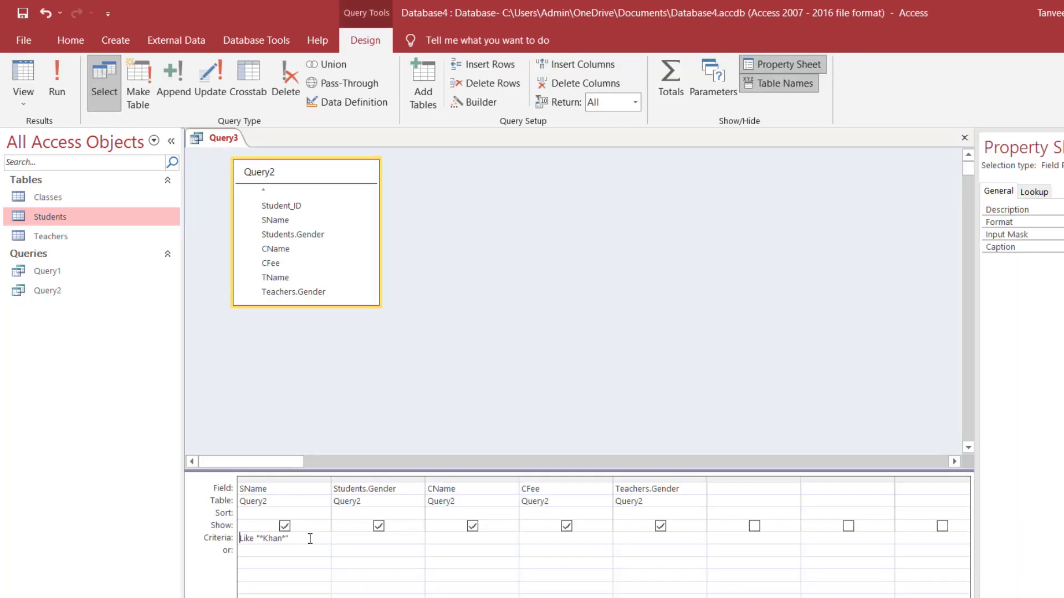